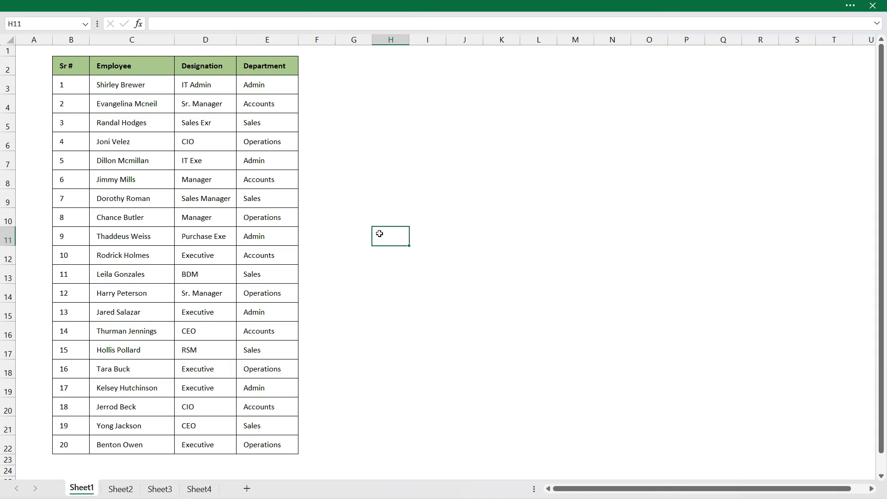
drag(139, 102, 255, 346)
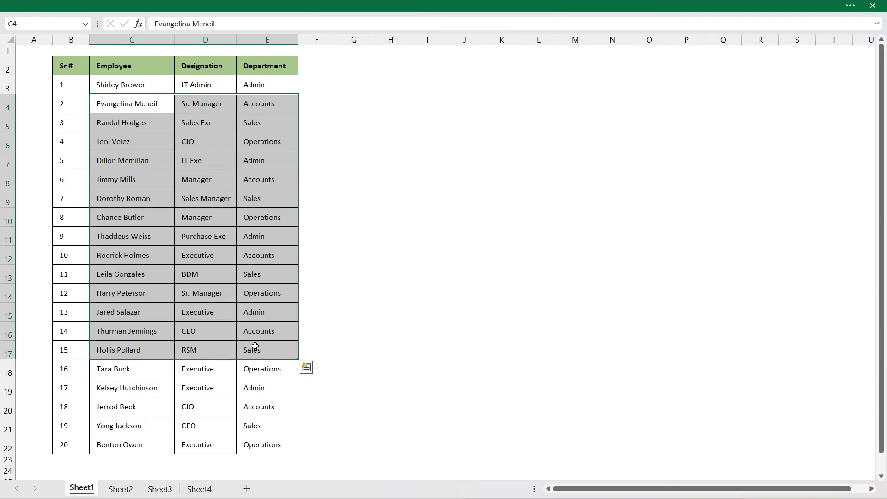
click(211, 292)
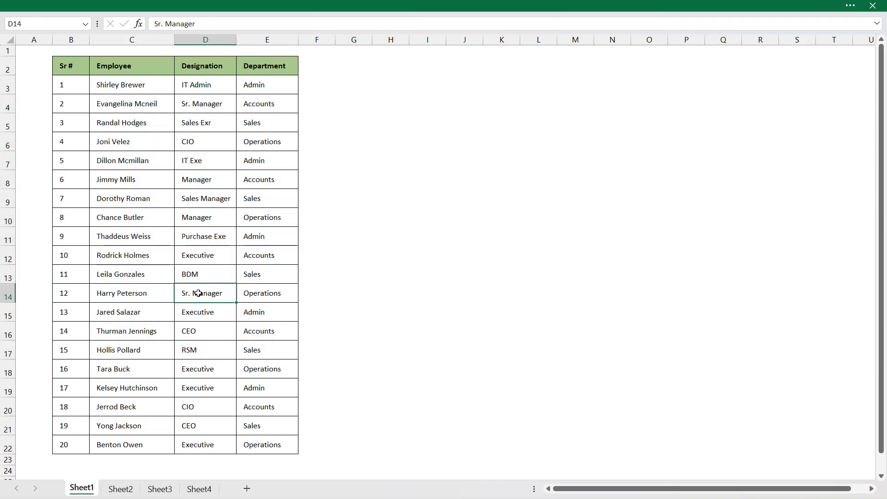
- Clear the employee names in C7:C16 and restore them
drag(124, 165, 121, 327)
key(ctrl+c)
key(Delete)
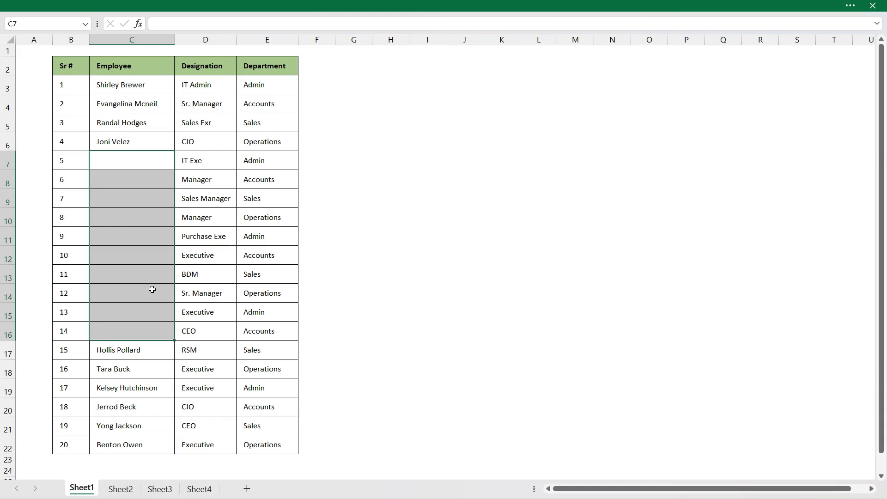
key(ctrl+v)
click(238, 202)
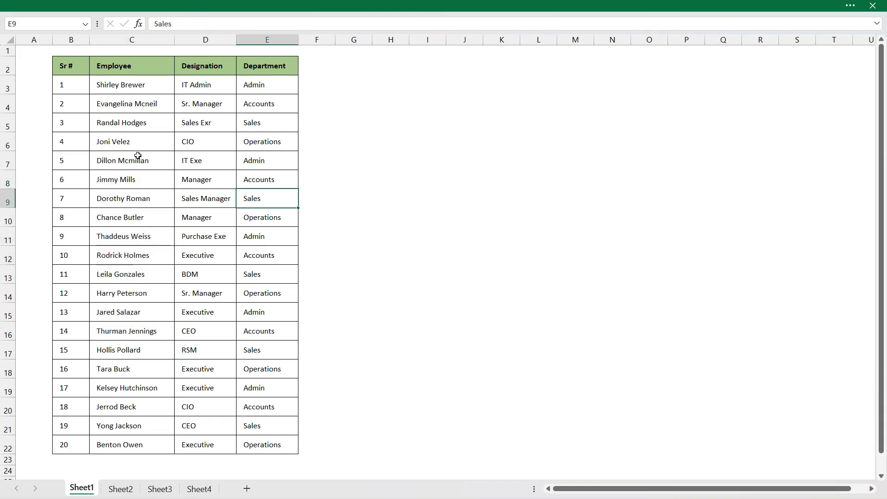
- Clear the employee names in C6:C14 by pulling the fill handle back over the range
click(123, 139)
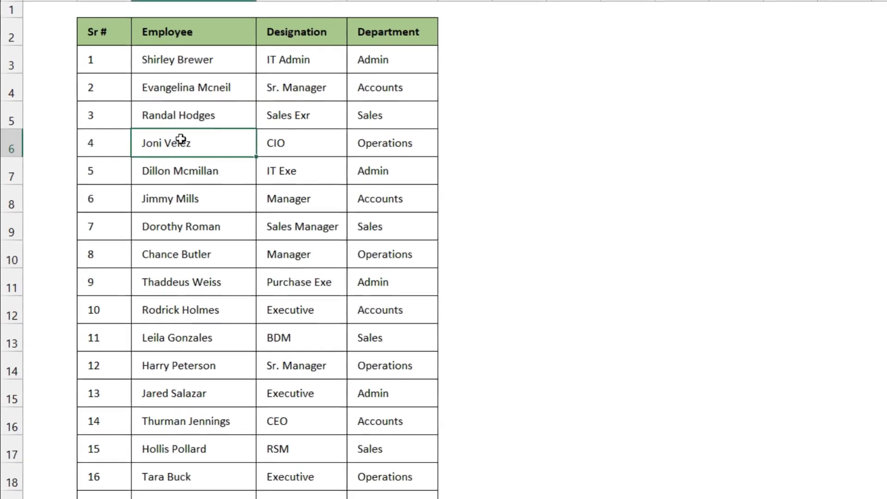
drag(180, 139, 181, 367)
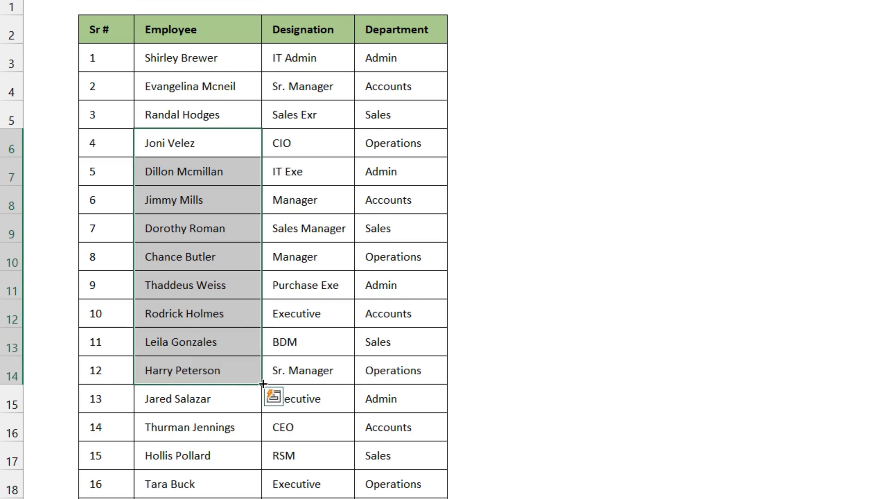
drag(263, 384, 240, 139)
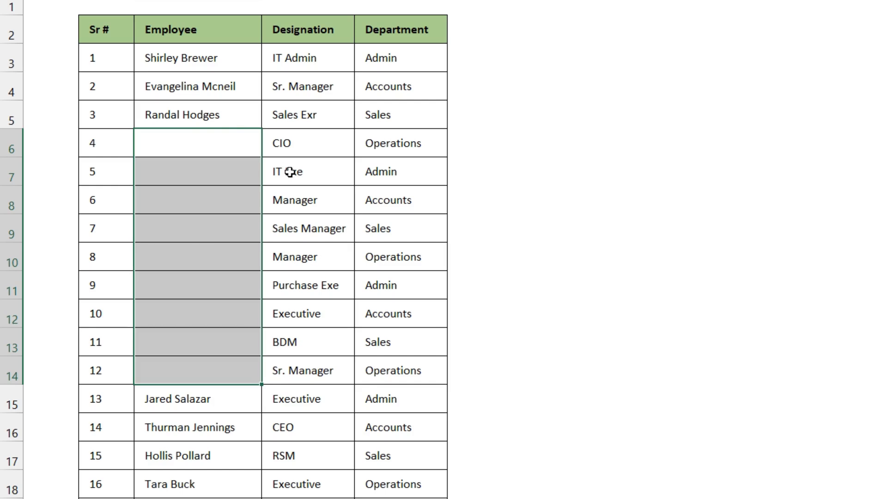
click(319, 181)
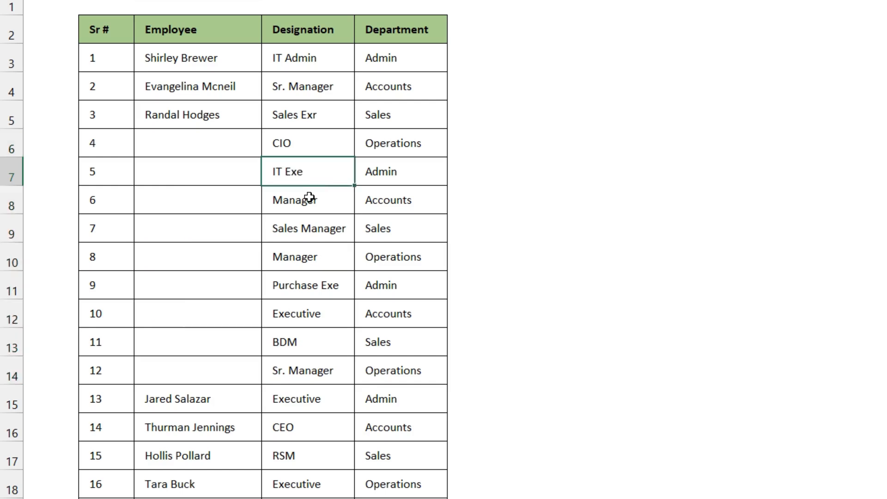
- Clear the Department entries in E6:E15 with the fill handle and deselect the range
drag(396, 143, 392, 389)
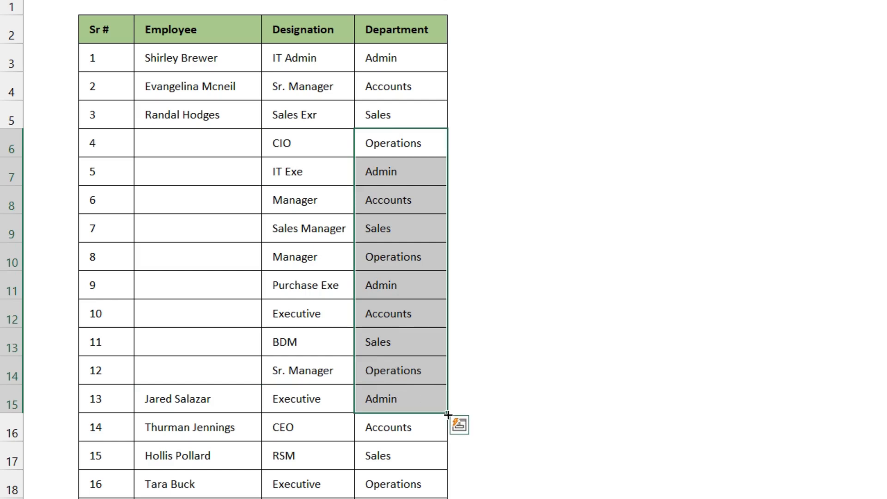
drag(447, 411, 414, 135)
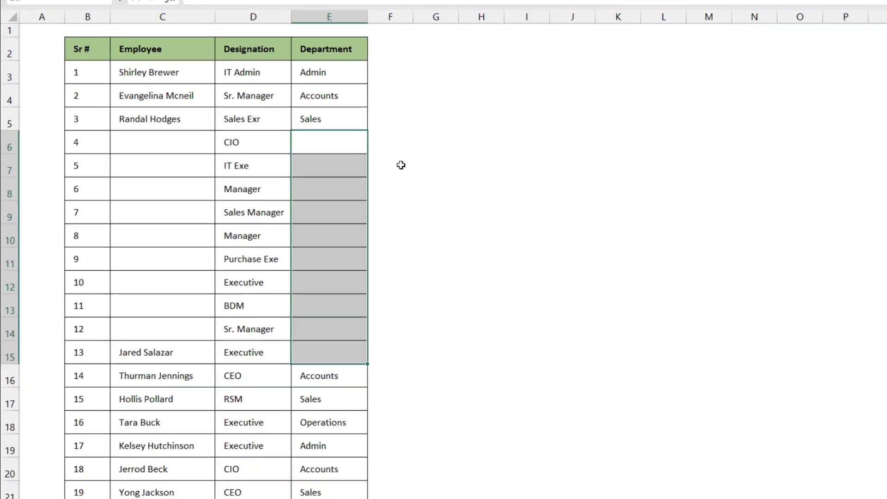
click(401, 165)
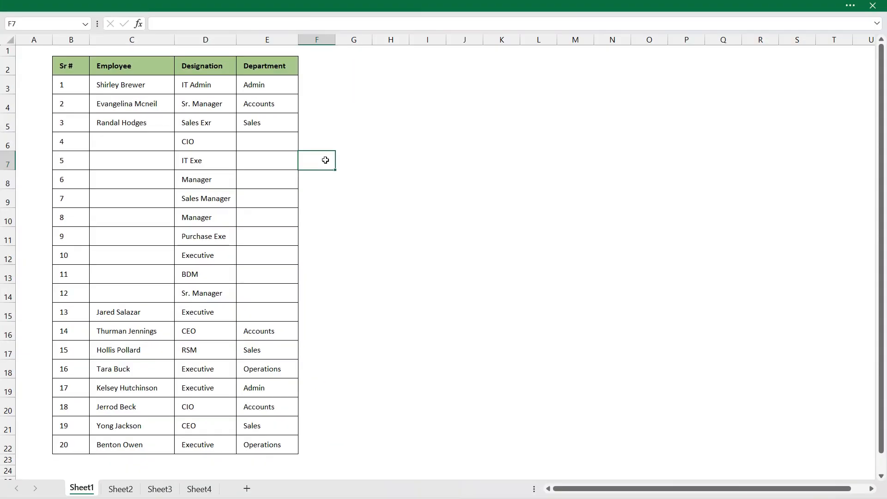
- Switch to Sheet2 and clear the Total values in G2:G21
click(120, 489)
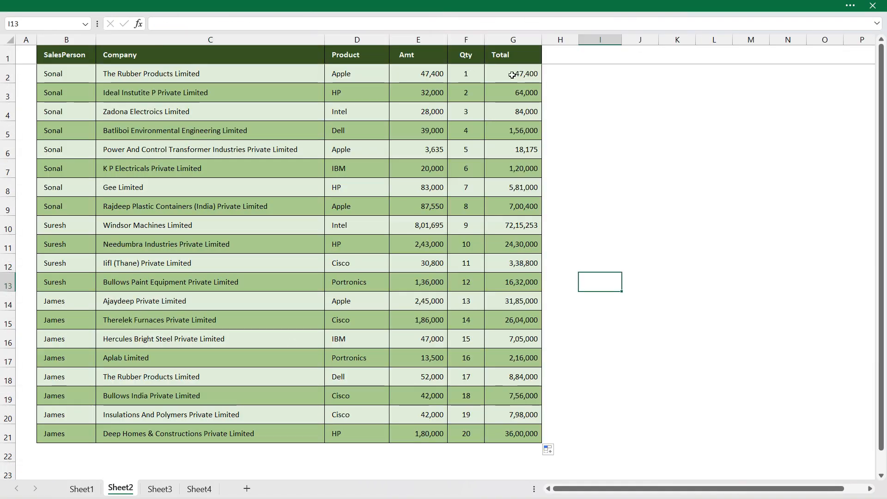
click(611, 88)
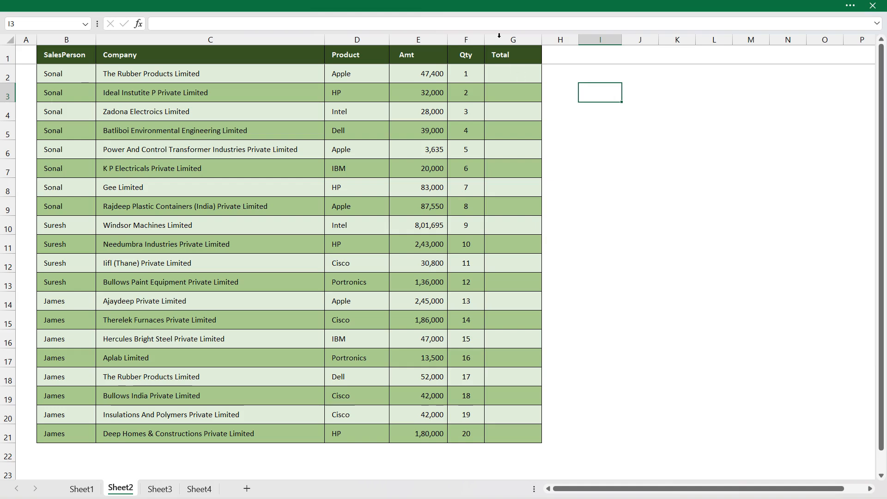
- Enter the formula =E2*F2 in cell G2 to multiply Amt by Qty
click(503, 75)
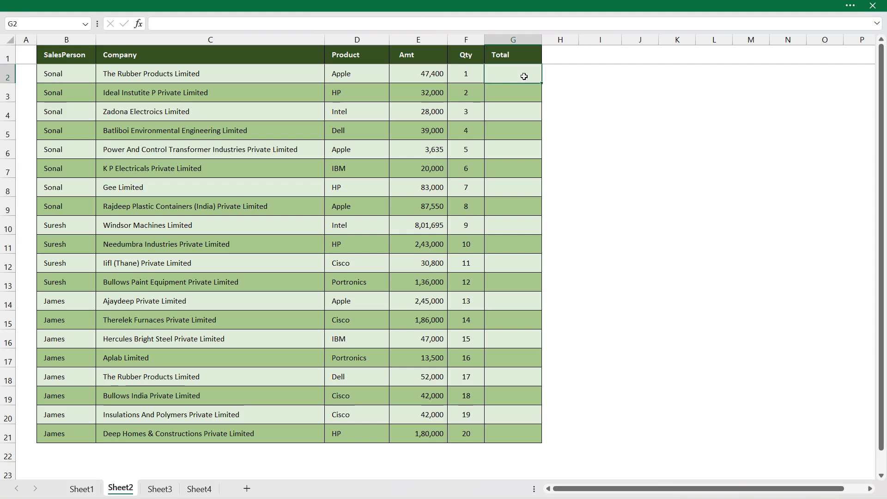
text(=)
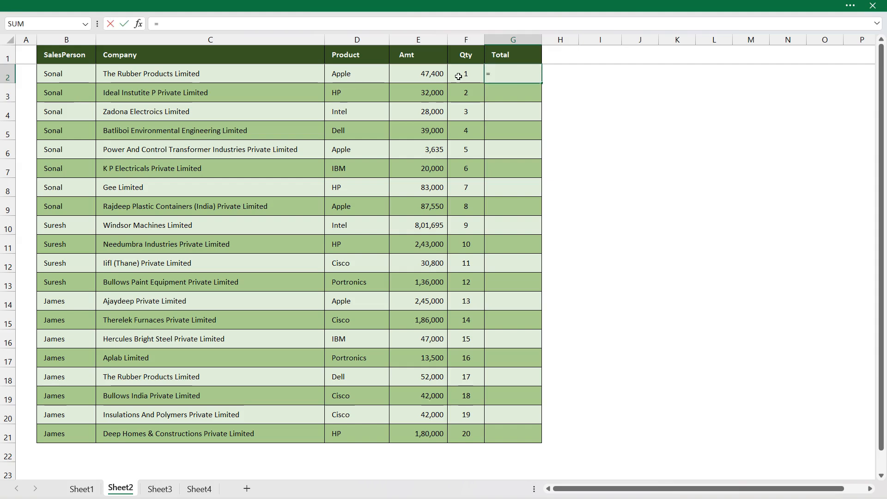
click(421, 76)
text(*)
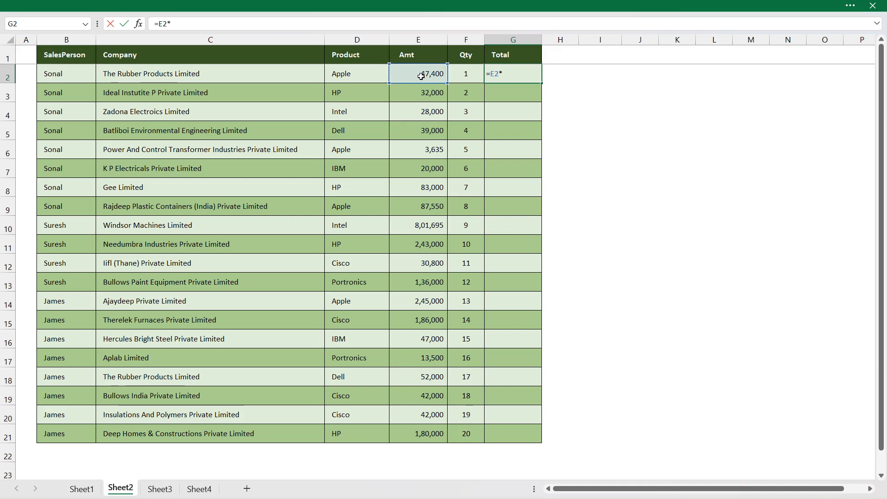
click(466, 75)
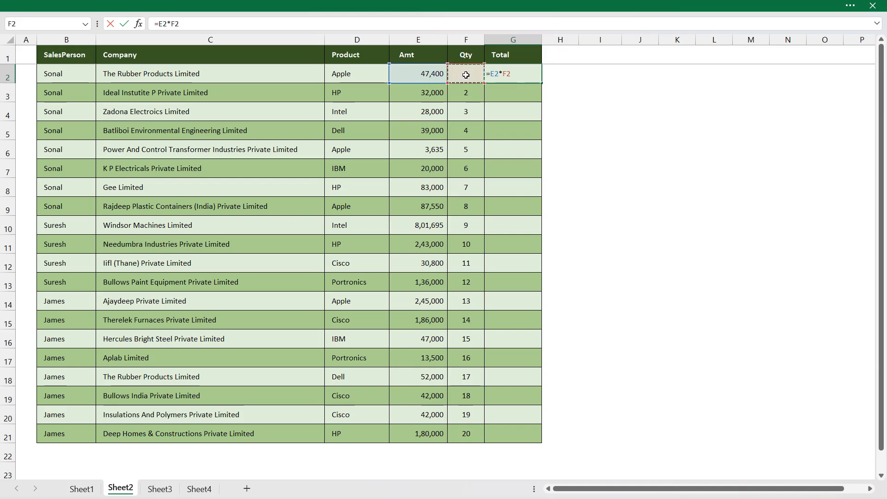
key(Return)
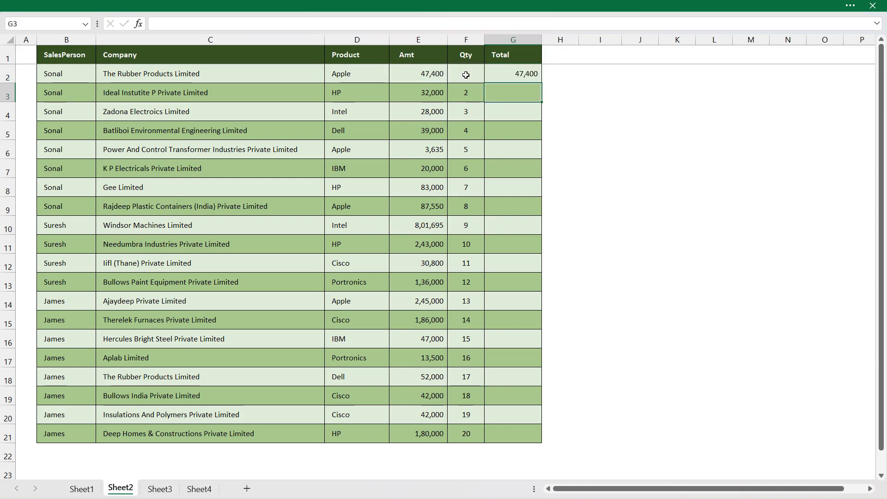
- Try filling the G2 formula down through G21, check the Total column, and undo the fill
click(513, 77)
drag(541, 84, 520, 444)
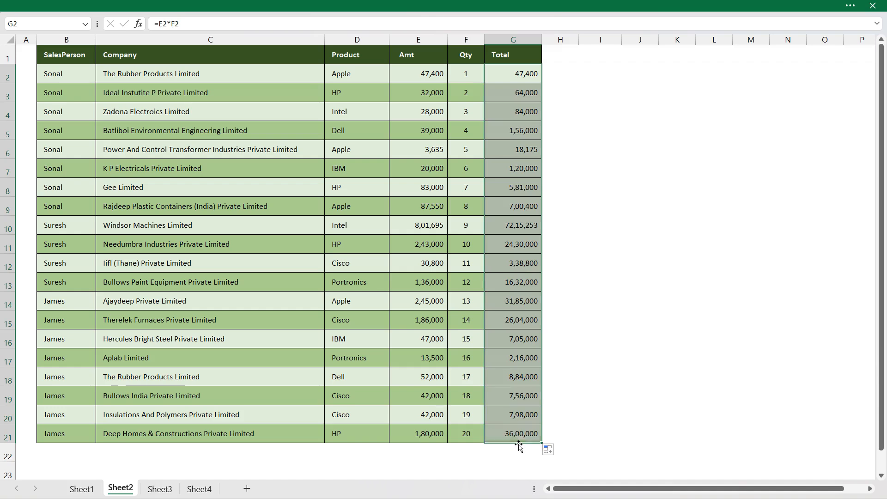
click(568, 276)
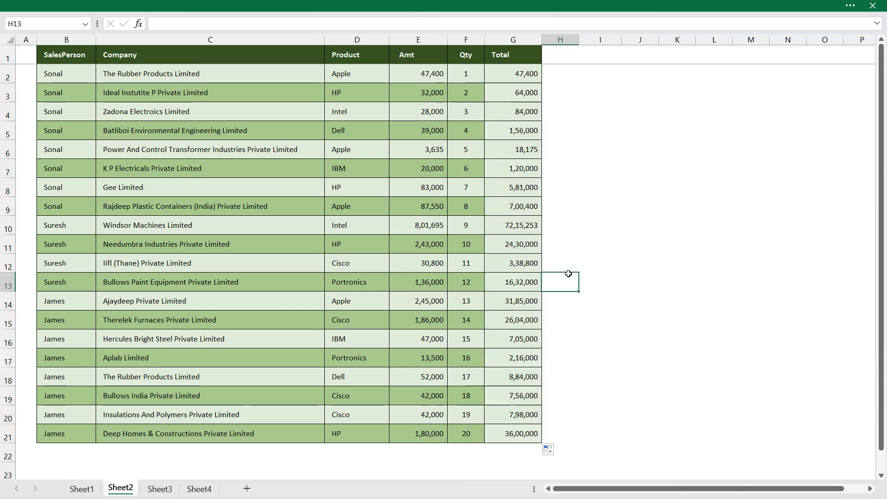
drag(518, 82, 527, 432)
click(584, 252)
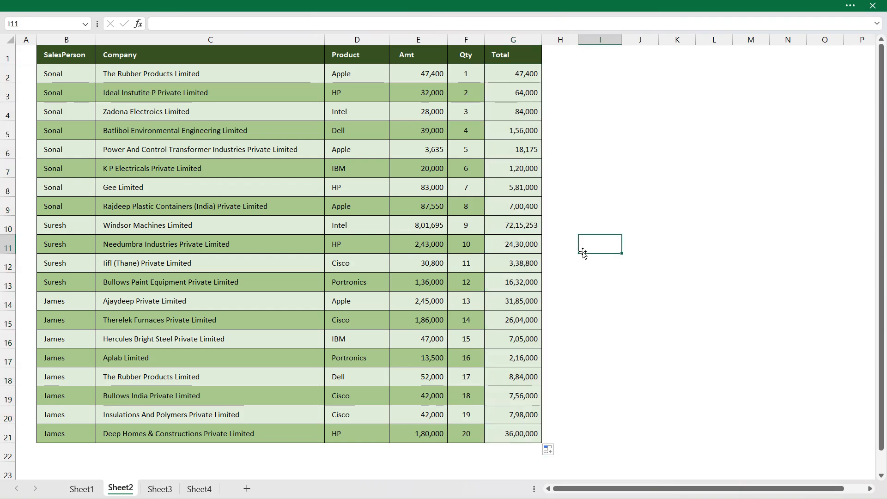
key(ctrl+z)
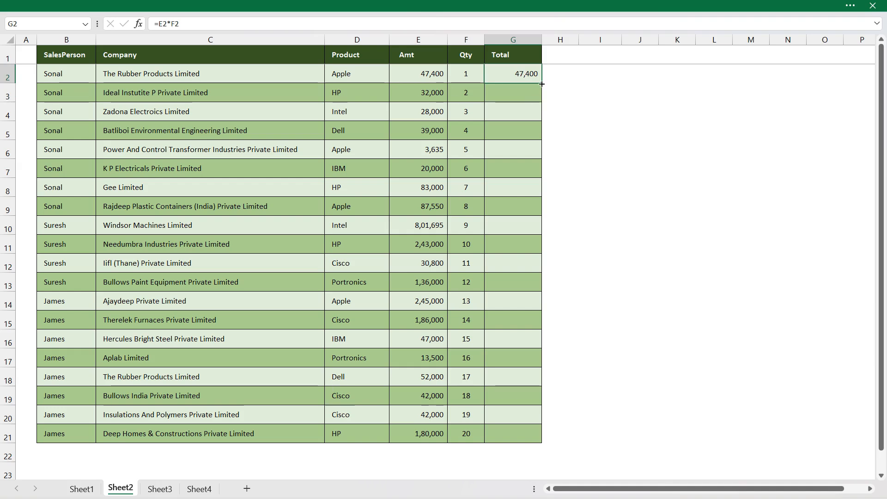
- Fill the G2 formula down through G21 with the Fill Without Formatting option to keep the banded row colors
drag(541, 83, 524, 443)
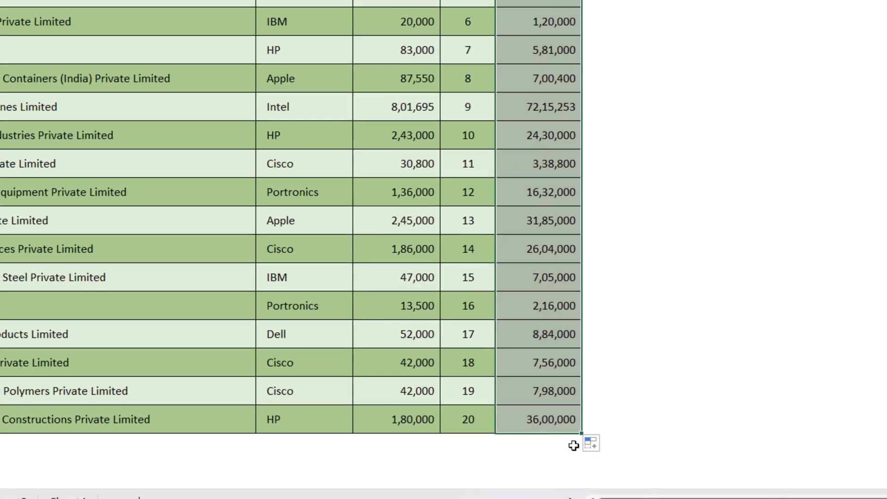
click(596, 445)
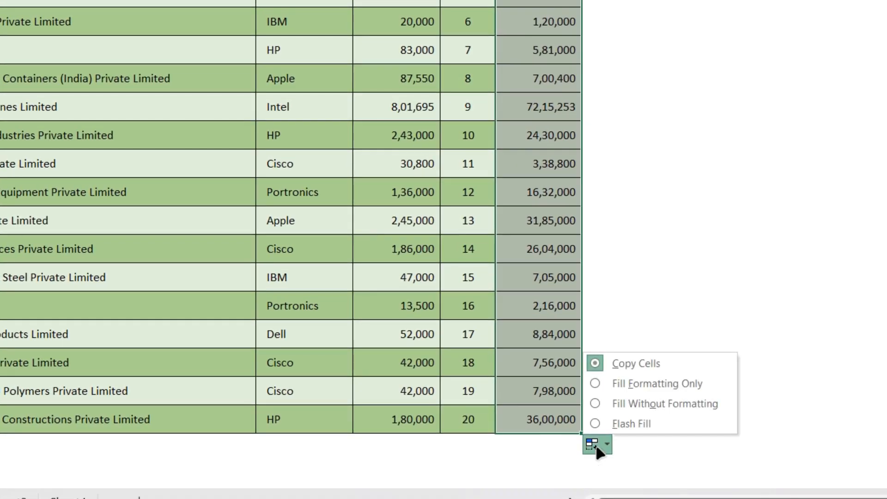
click(647, 398)
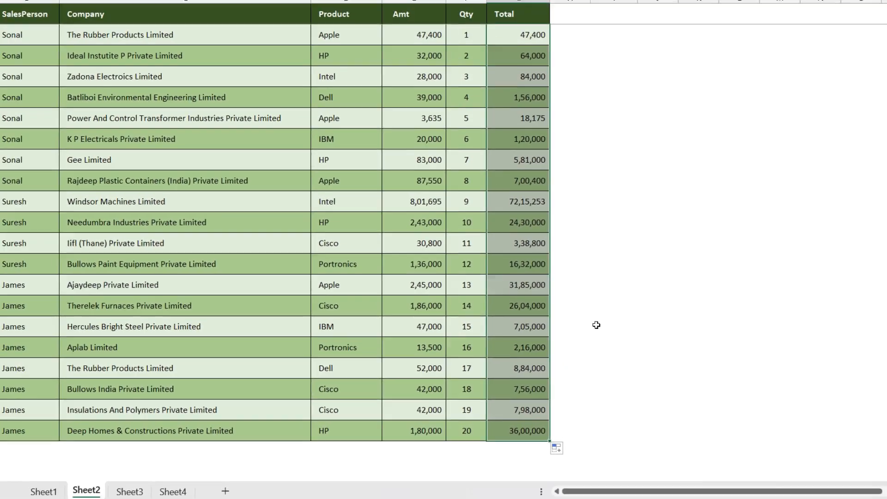
click(596, 325)
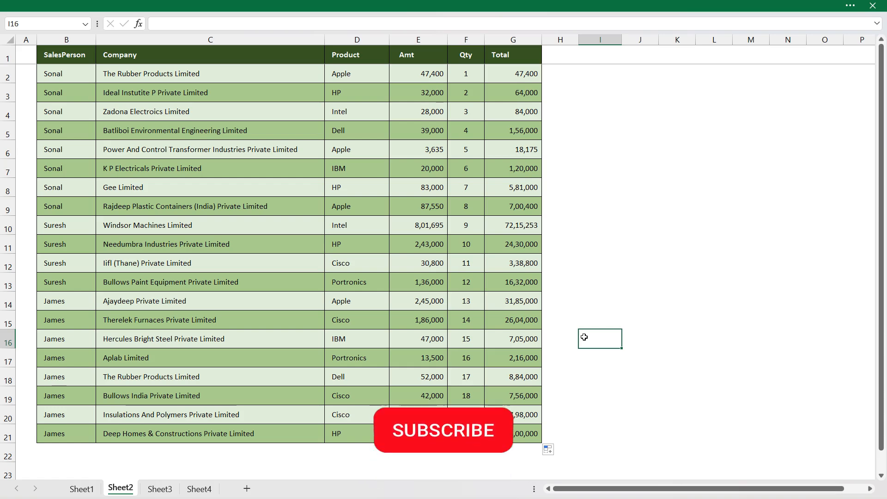
- Switch to Sheet3 and leave the full-screen view to bring back the full command ribbon
click(158, 488)
click(454, 231)
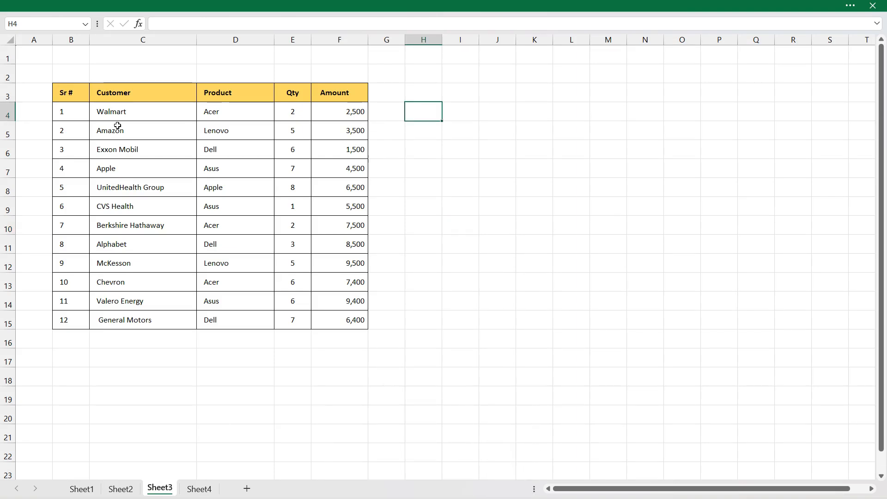
drag(79, 95, 338, 315)
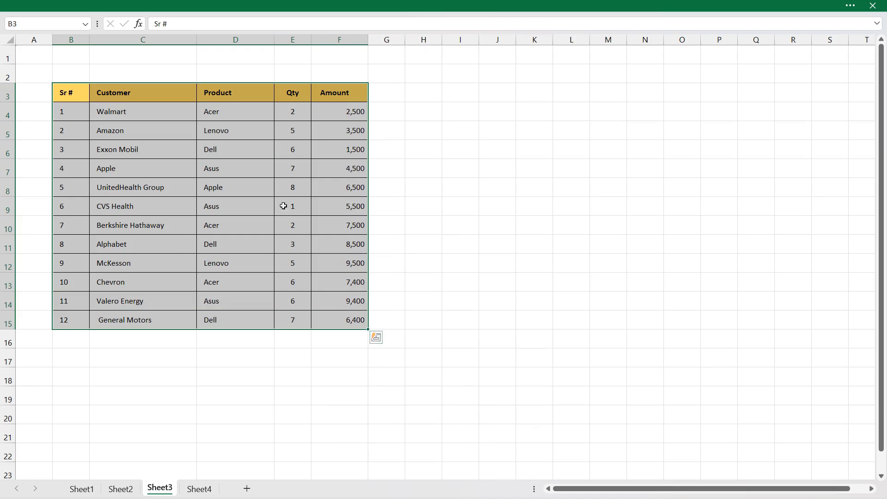
click(77, 75)
drag(77, 75, 332, 69)
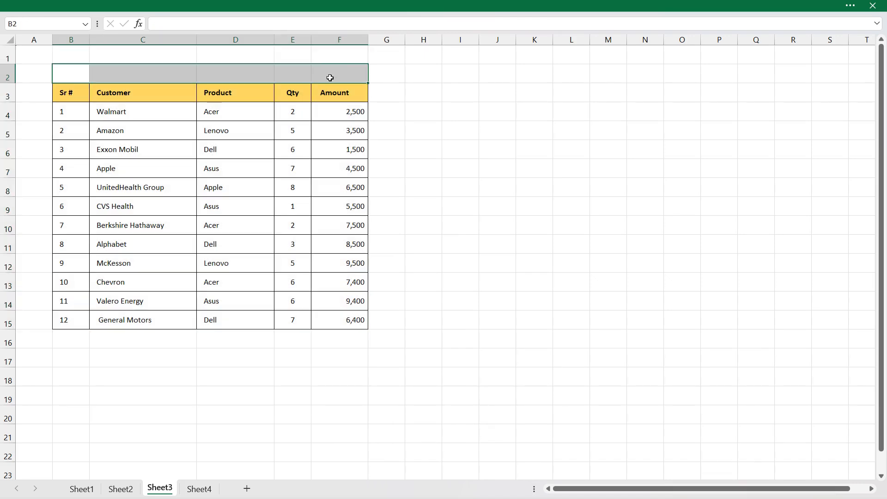
click(460, 108)
key(ctrl+shift+F1)
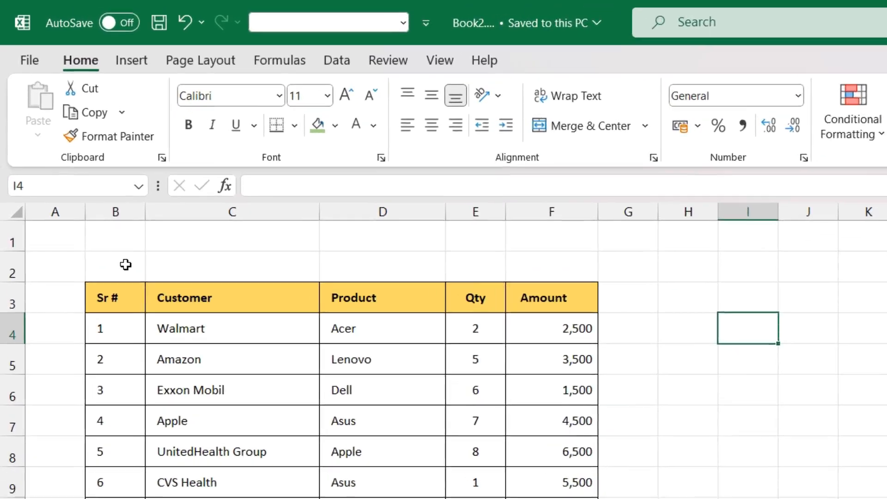
- Enter the heading "Customer Name" in cell B2 above the table
click(125, 264)
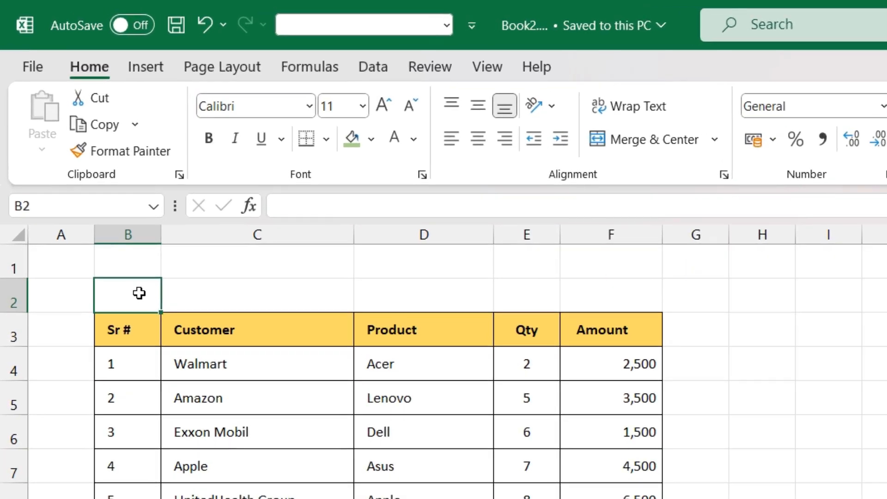
text(Cus)
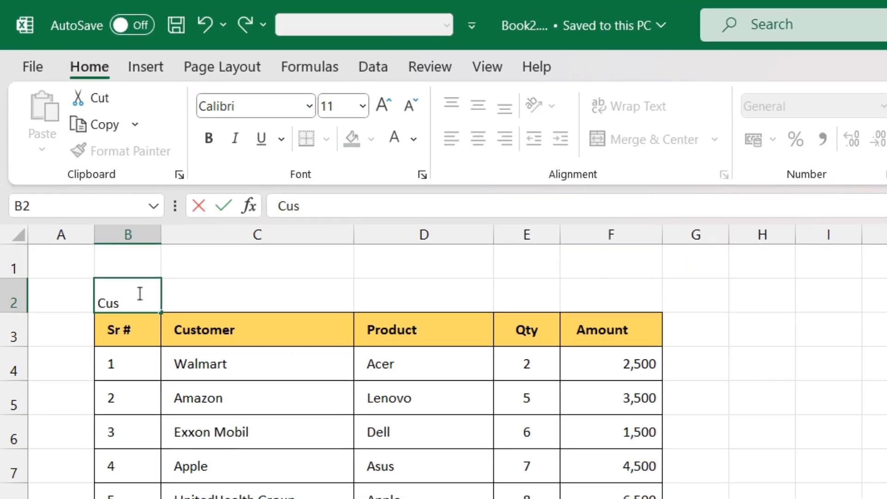
text(tomer Name)
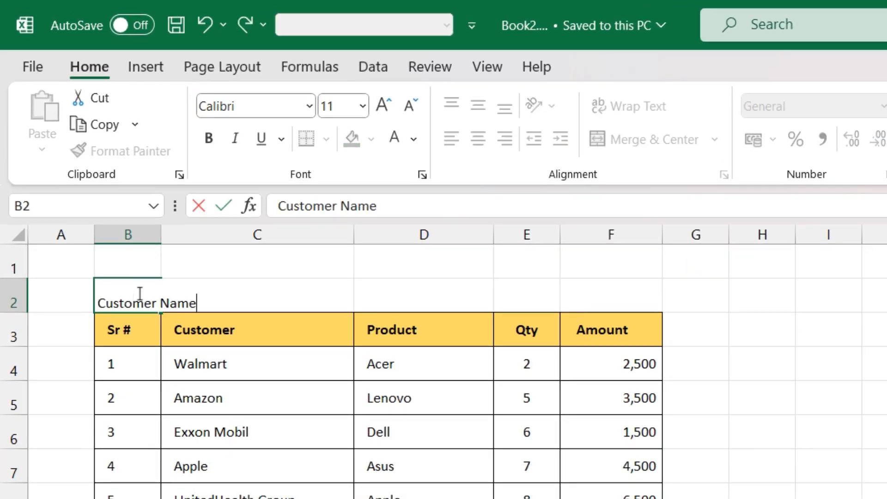
key(Return)
- Change the heading in cell B2 to "Customer Data"
click(139, 293)
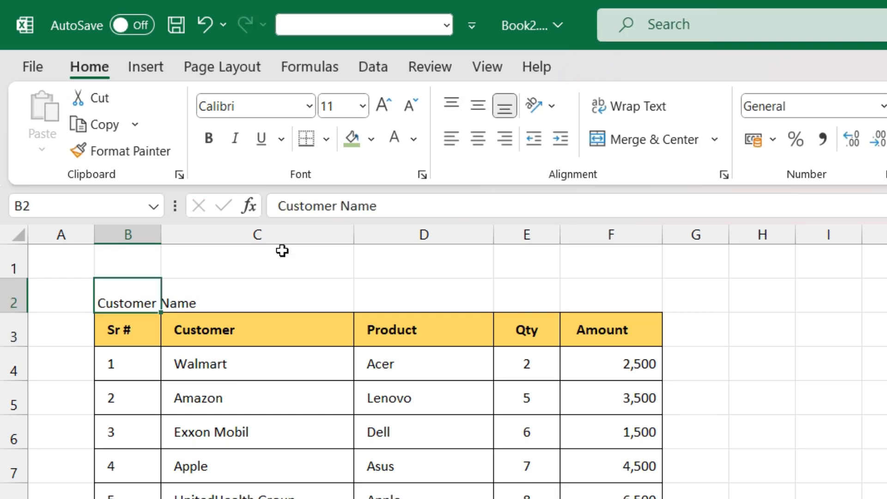
double_click(353, 206)
text(Data)
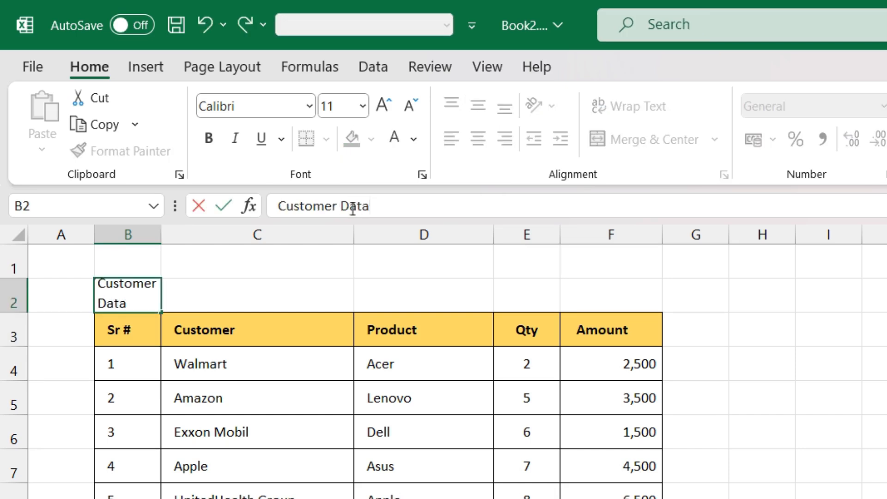
key(Return)
- Format the "Customer Data" heading in B2 with font size 20 and bold
click(124, 301)
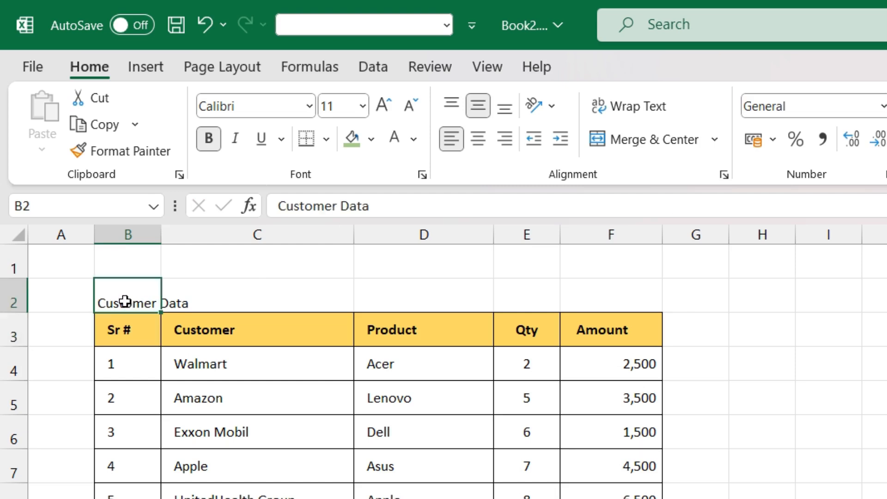
click(363, 106)
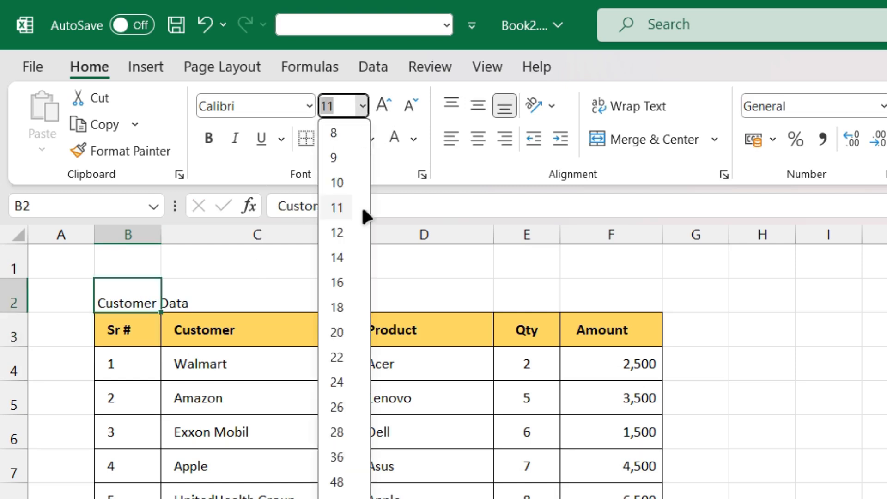
click(339, 332)
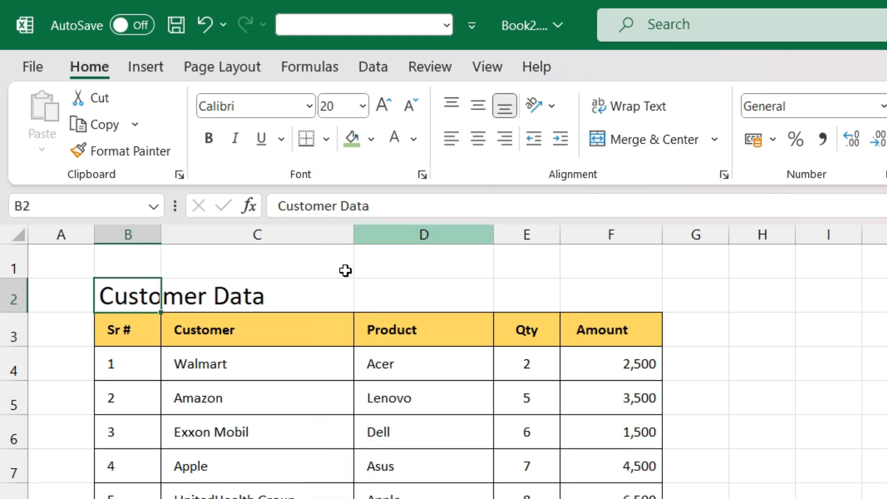
click(209, 138)
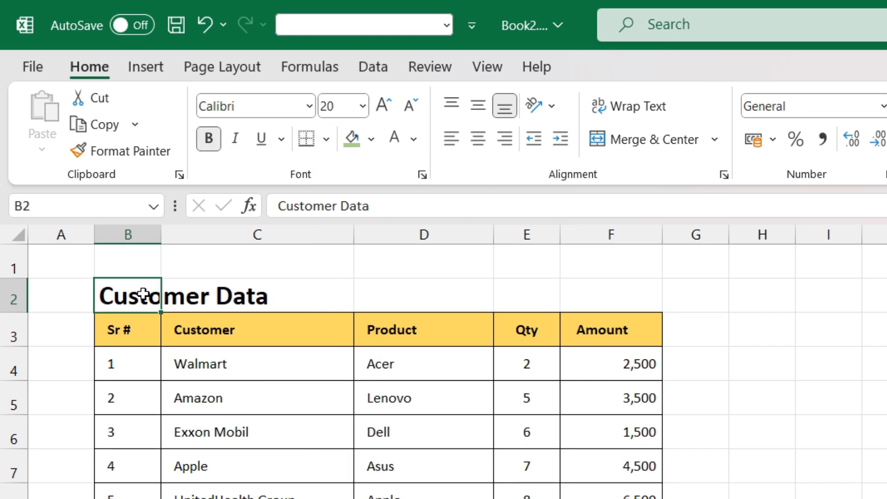
- Try merging and centering the heading across B2:F2, and undo the merge
mouse_move(143, 295)
mouse_down()
mouse_move(412, 279)
mouse_move(569, 285)
mouse_move(608, 297)
mouse_move(601, 306)
mouse_up()
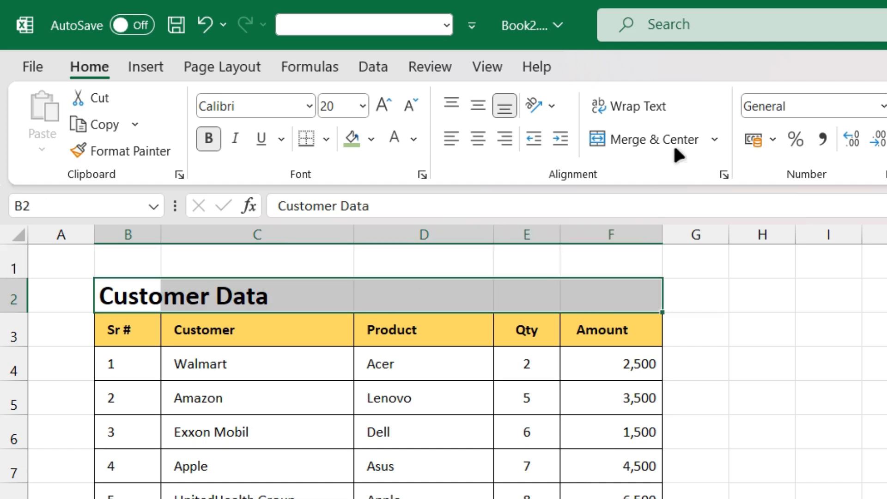
click(656, 147)
click(823, 387)
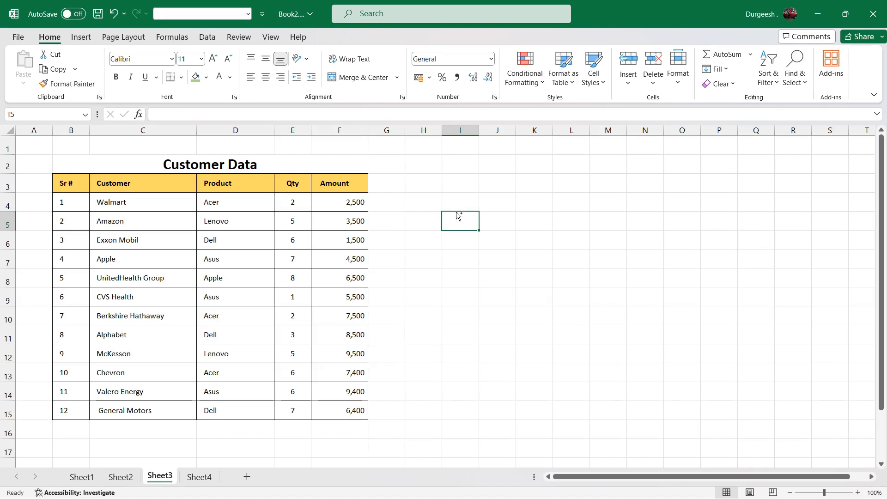
key(ctrl+z)
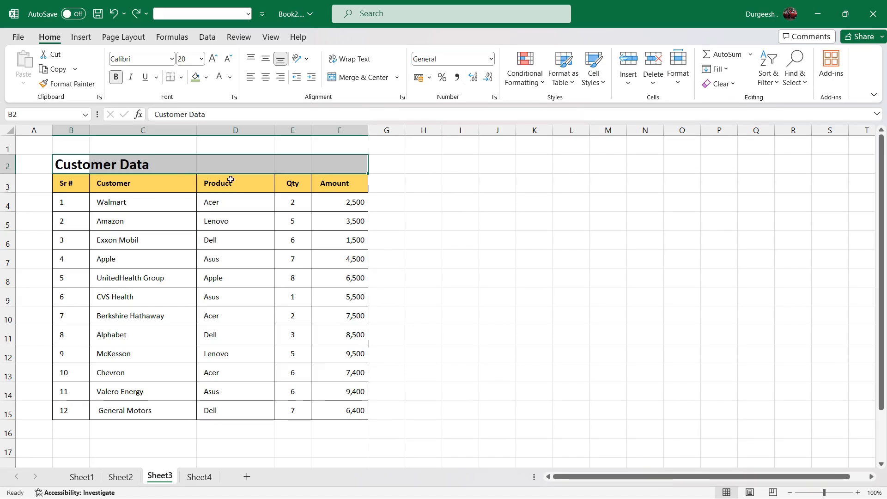
- Center the heading over B2:F2 without merging, using the Center Across Selection horizontal alignment, and save the workbook
click(87, 166)
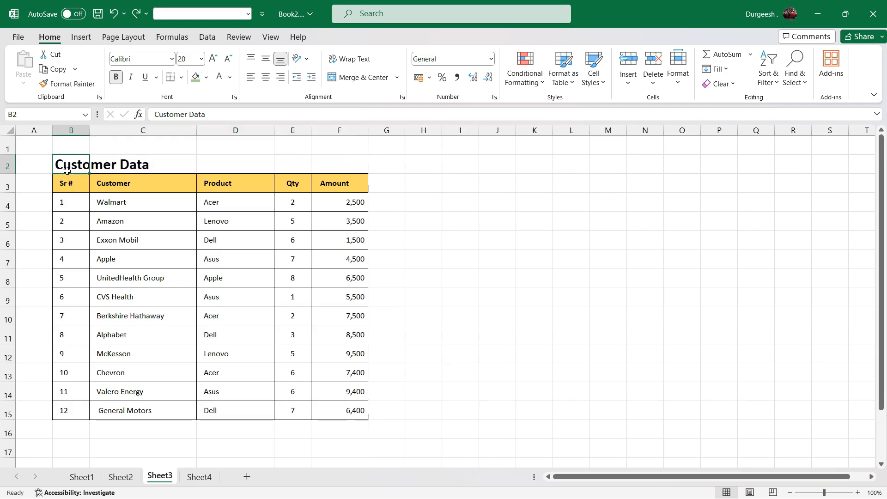
drag(68, 165, 328, 164)
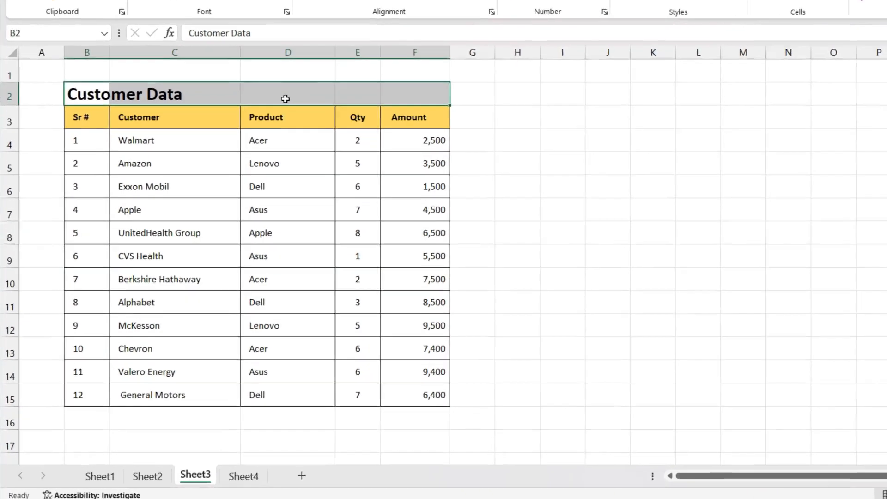
right_click(286, 99)
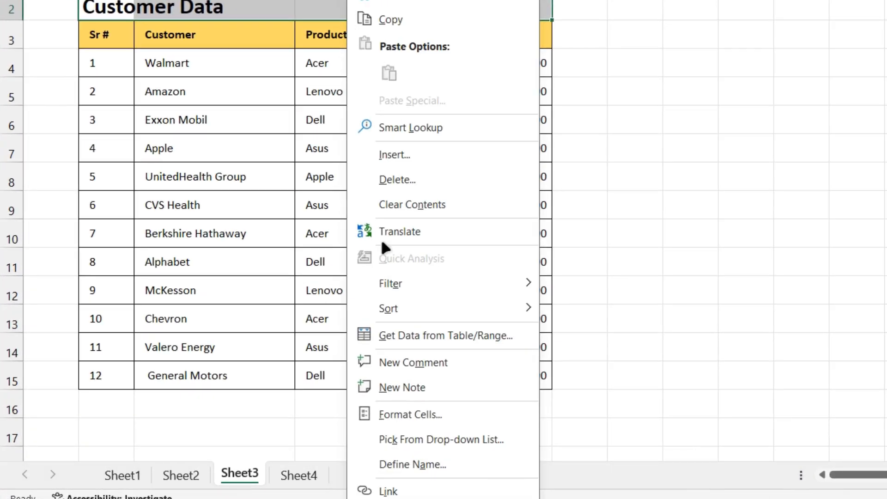
click(324, 427)
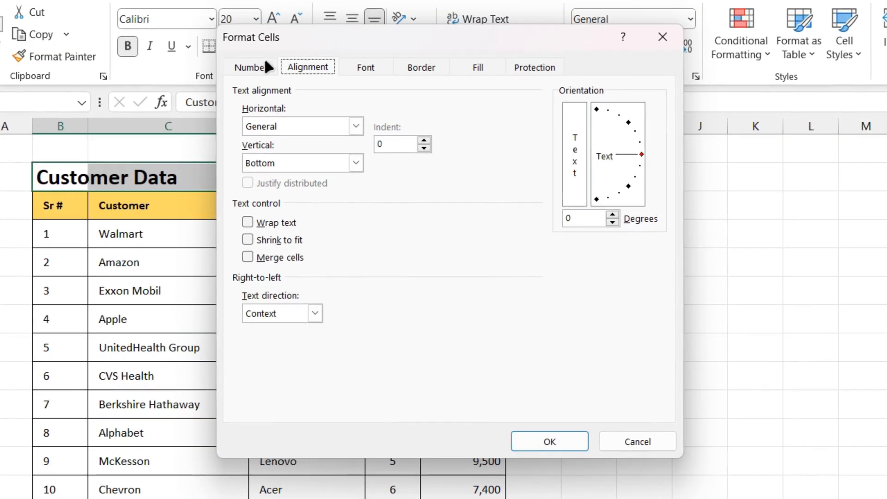
click(266, 66)
click(308, 65)
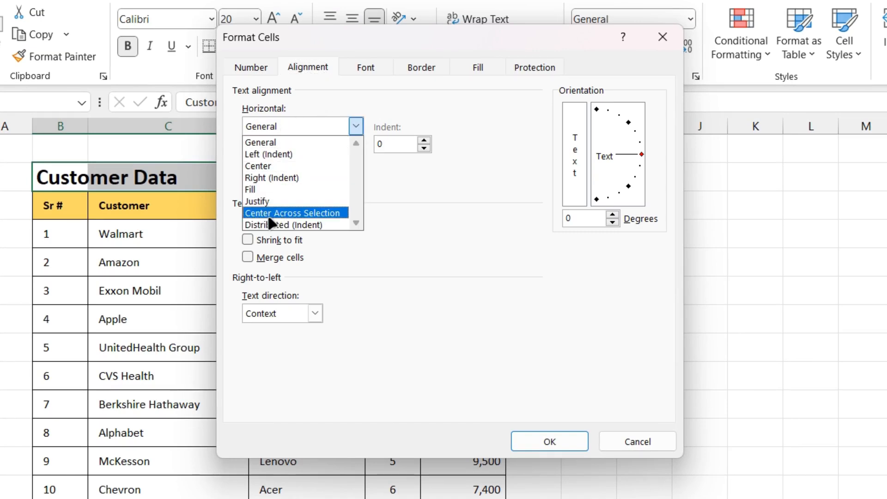
click(312, 212)
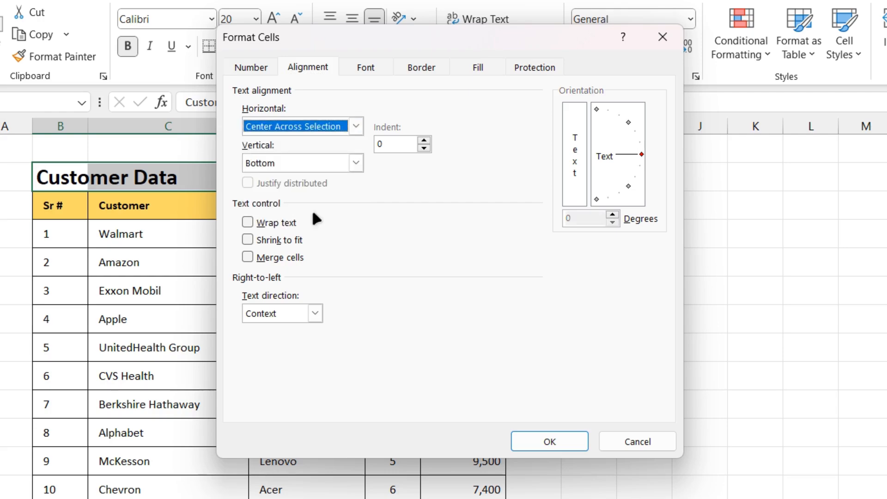
click(555, 442)
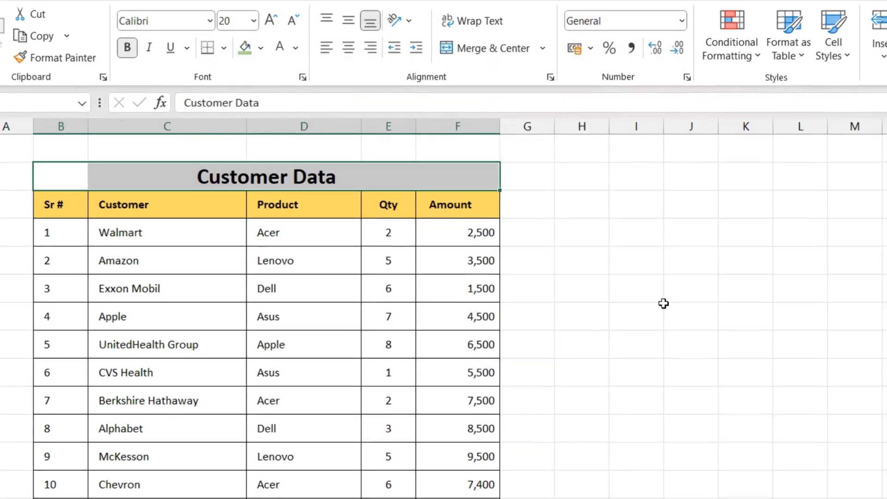
click(609, 283)
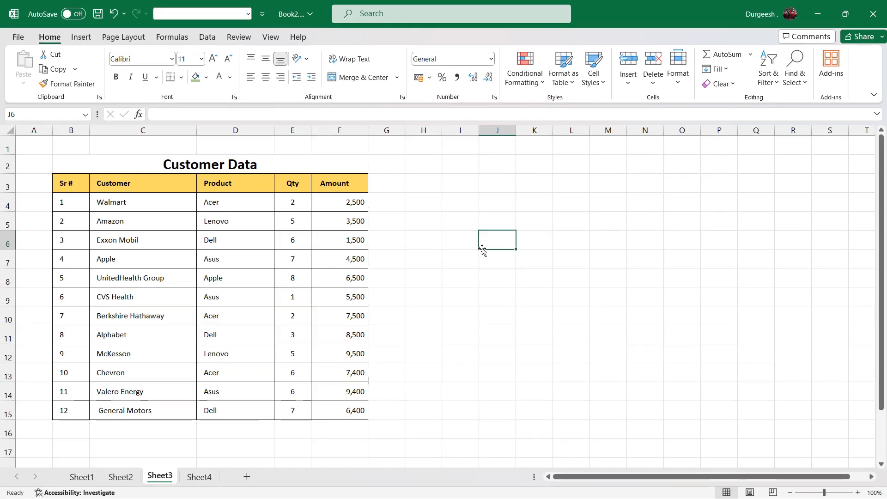
key(ctrl+s)
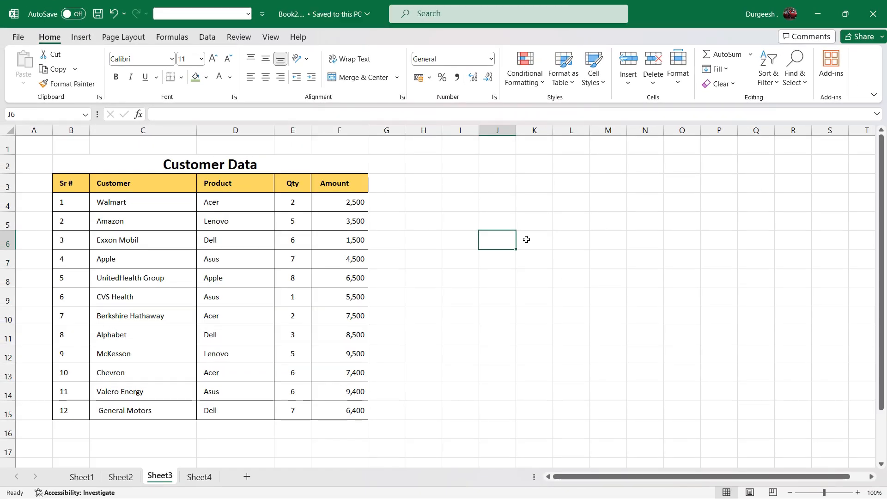
- Copy the Ideal Instutite P Private Limited record (B3:G3) from Sheet2 and paste it at D3 on Sheet4
click(119, 476)
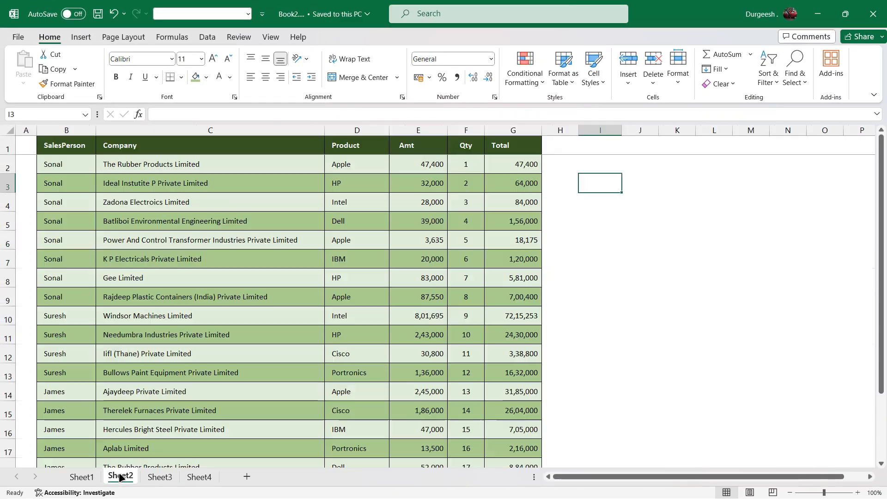
click(227, 195)
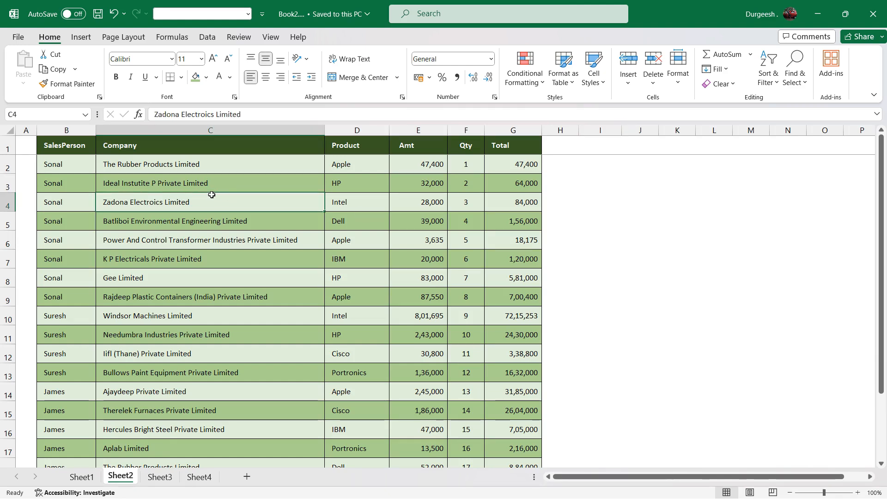
click(77, 185)
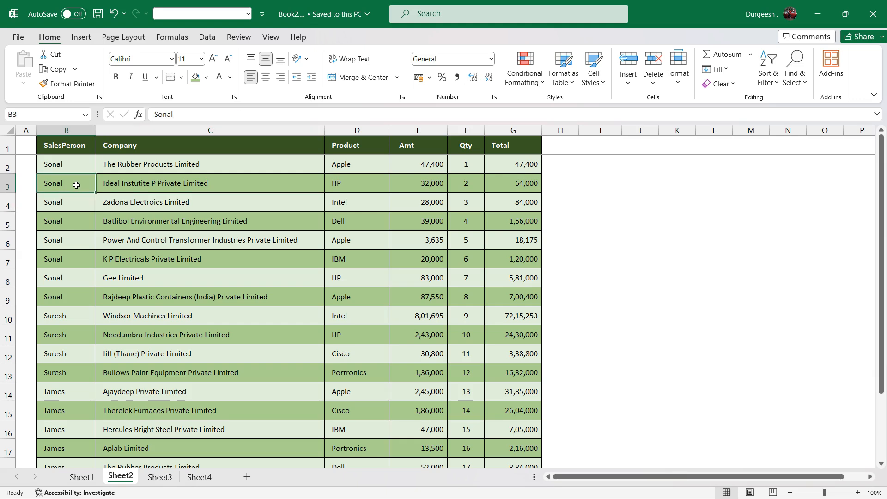
drag(111, 185, 502, 181)
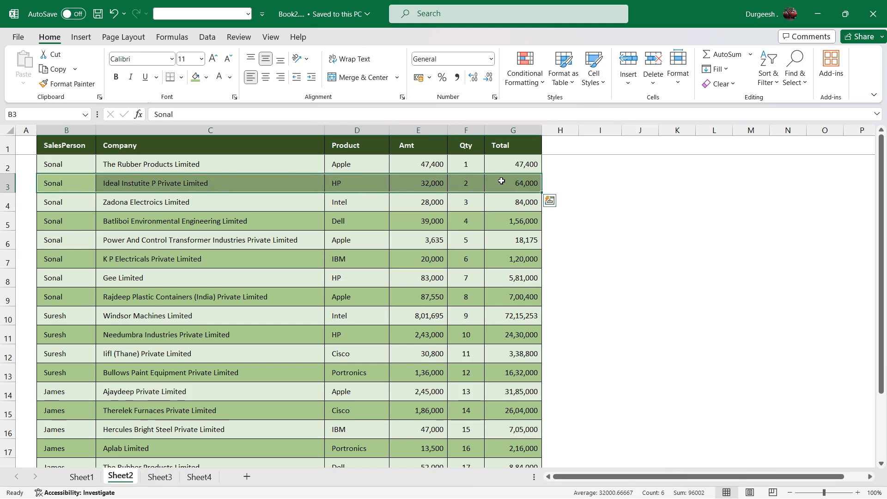
key(ctrl+c)
click(199, 477)
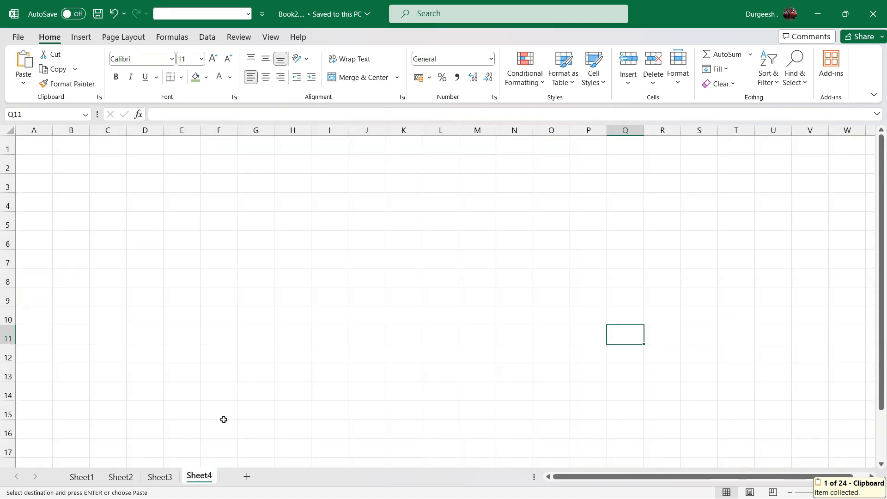
click(143, 181)
key(ctrl+v)
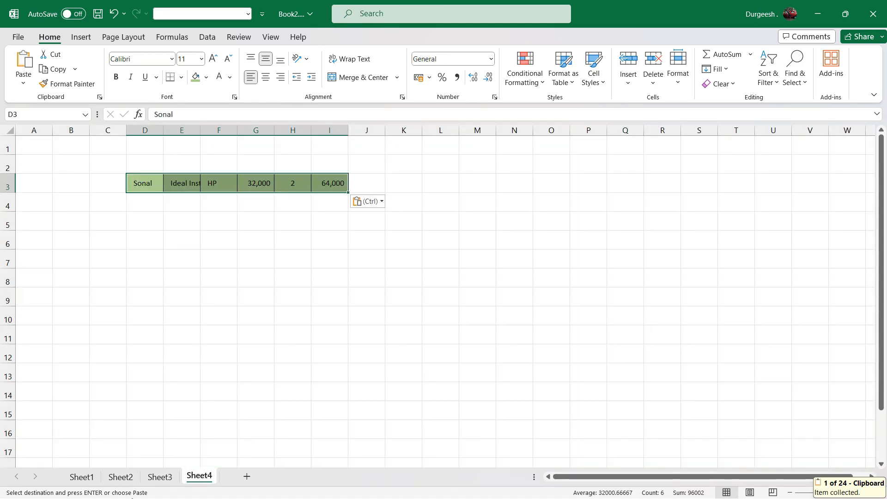
- Copy the Power And Control Transformer Industries record (B6:G6) from Sheet2 and paste it at D4 on Sheet4
click(121, 477)
drag(59, 241, 494, 245)
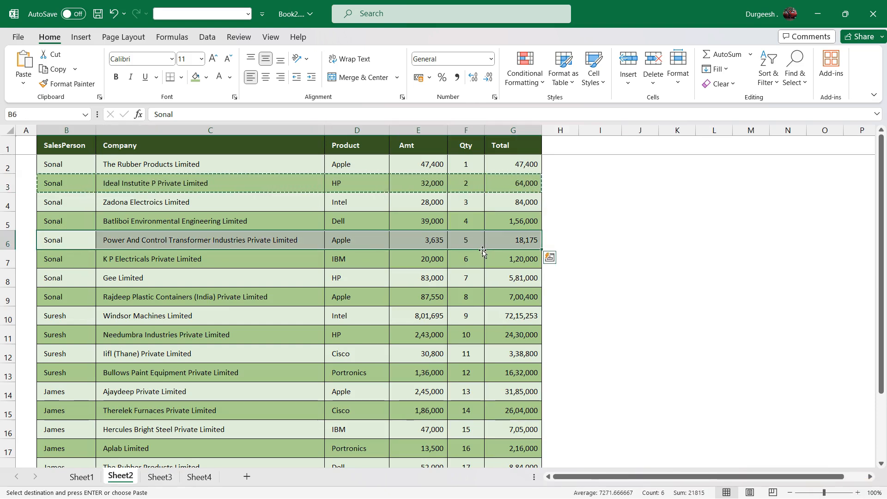
key(ctrl+c)
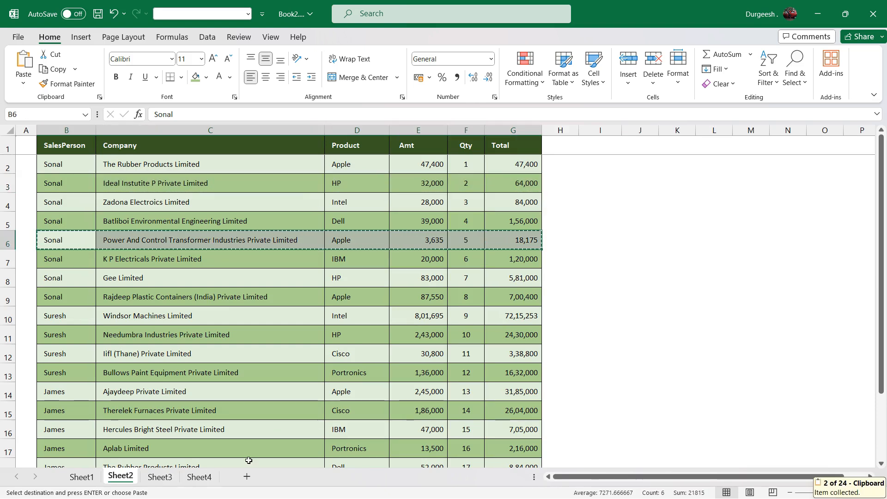
click(200, 477)
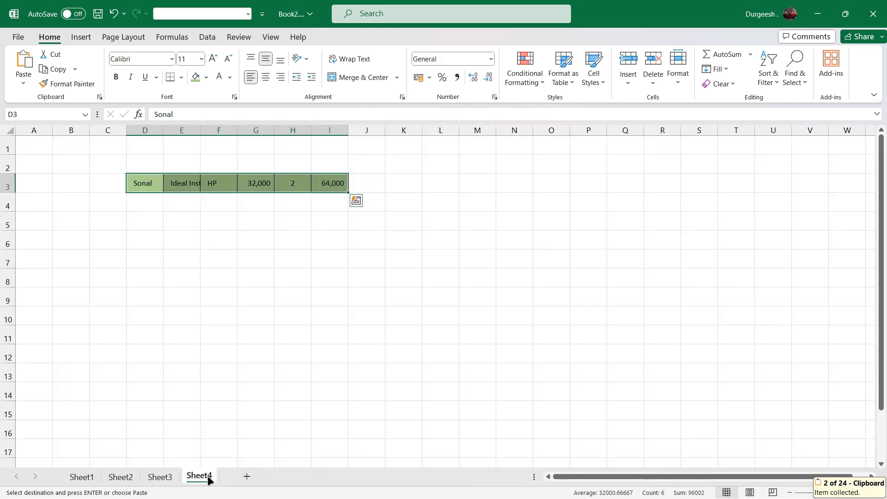
click(144, 207)
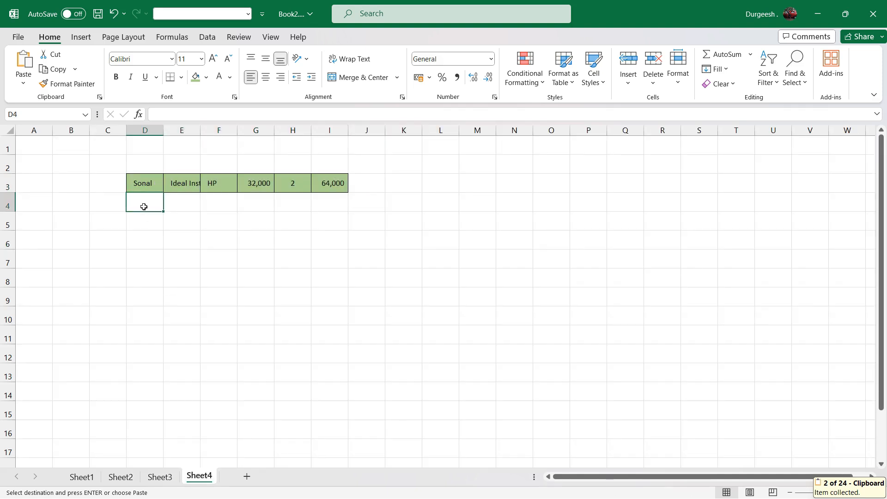
key(ctrl+v)
- Copy the Needumbra Industries Private Limited record (B11:G11) from Sheet2 and paste it at D5 on Sheet4
click(120, 477)
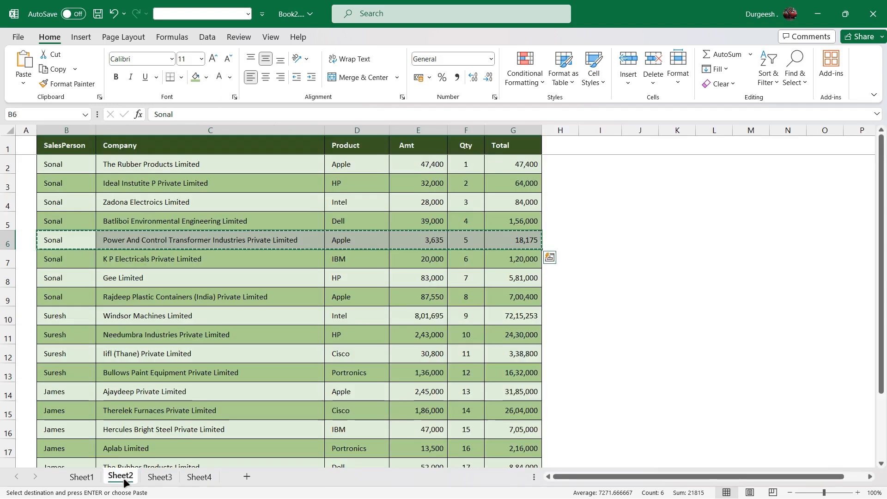
drag(68, 334, 509, 337)
key(ctrl+c)
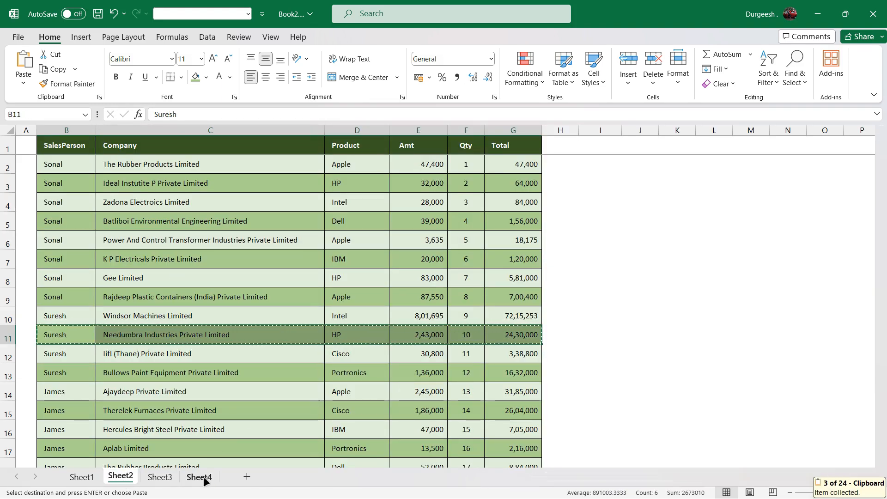
click(199, 477)
click(148, 220)
key(ctrl+v)
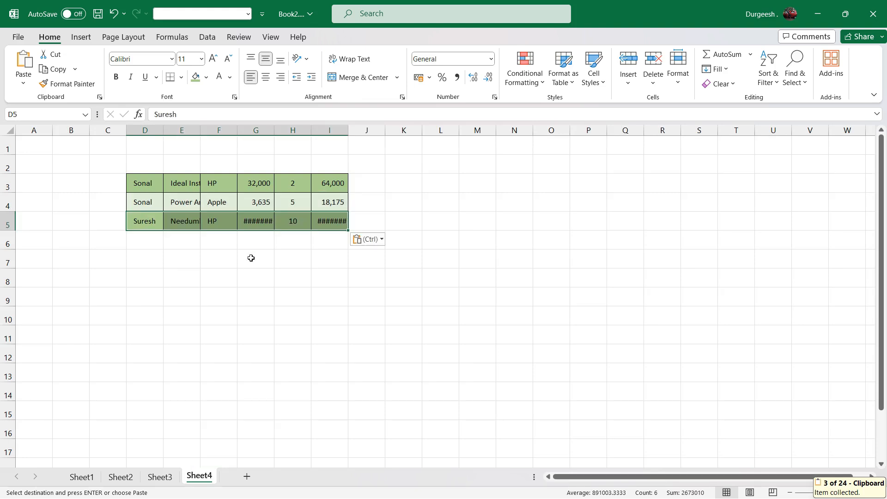
click(251, 258)
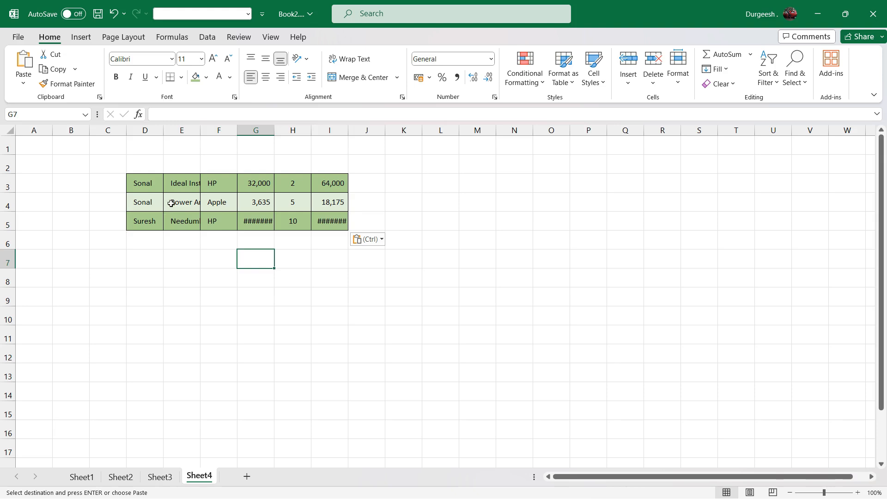
- Delete columns C through K on Sheet4 to remove the pasted records, and return to Sheet2
drag(107, 130, 411, 155)
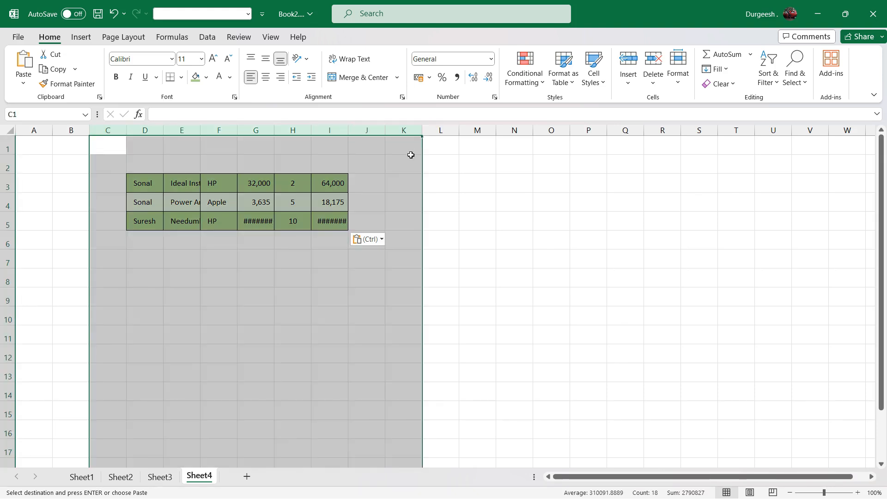
key(ctrl+minus)
click(456, 303)
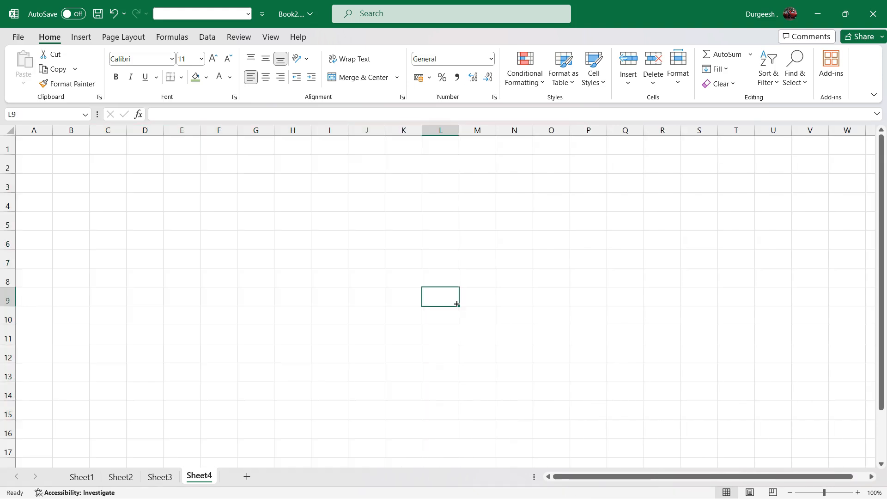
click(122, 478)
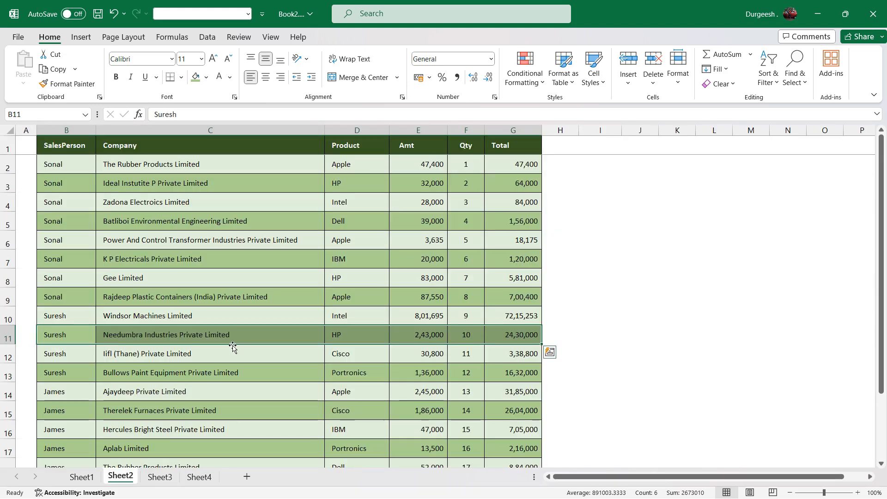
- Show the Office Clipboard pane beside the Sheet2 table so that multiple copied items can be collected
click(677, 277)
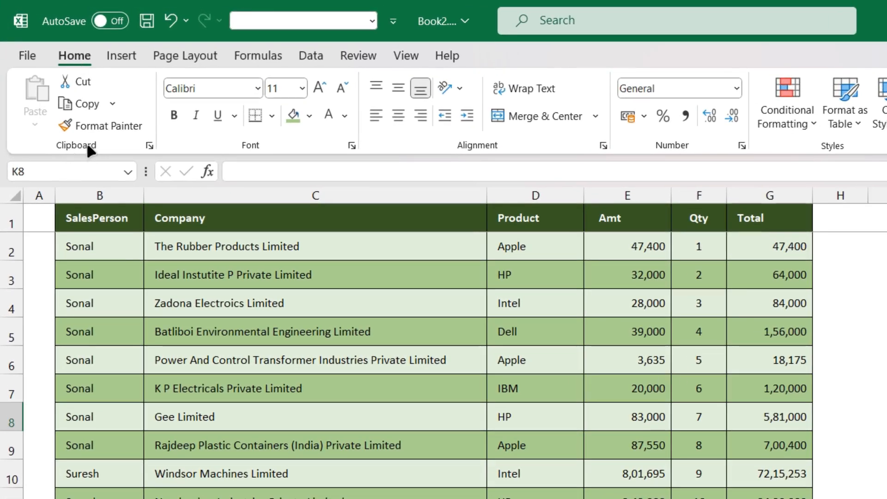
click(149, 145)
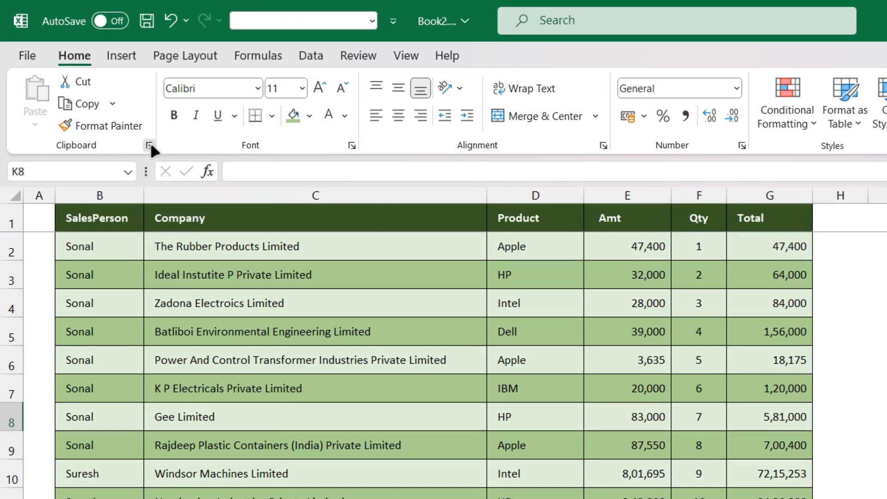
click(88, 237)
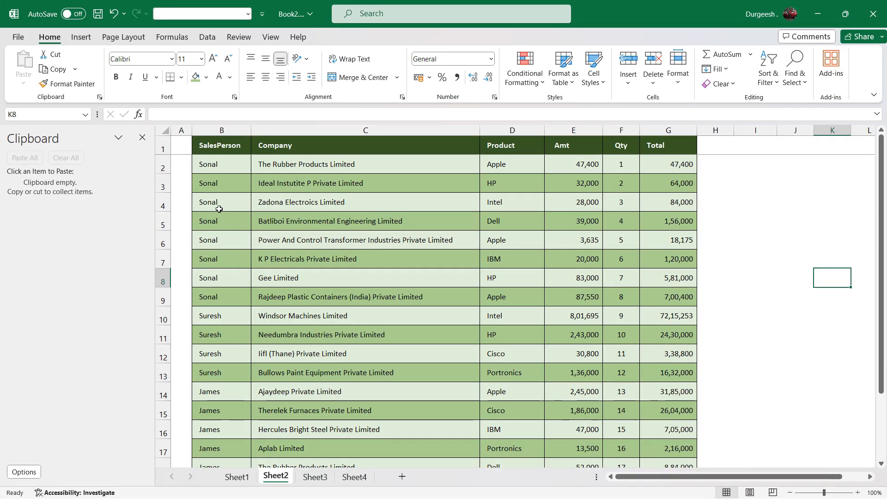
- Copy the Ideal Instutite (B3:G3), K P Electricals (B7:G7) and Windsor Machines (B10:G10) records separately to the Office Clipboard
drag(218, 183, 652, 184)
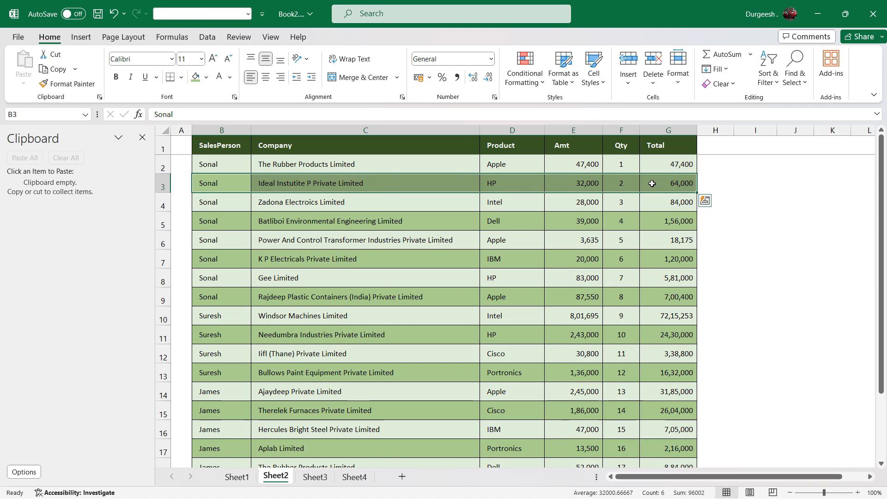
key(ctrl+c)
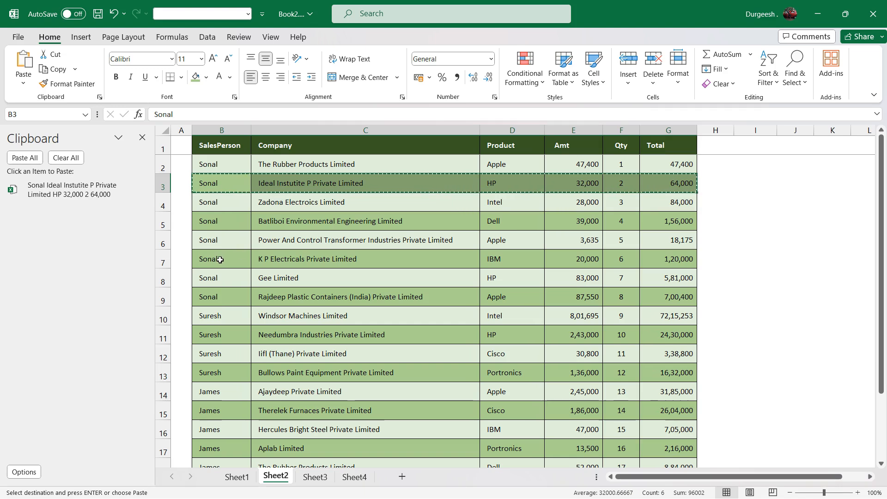
drag(268, 259, 654, 262)
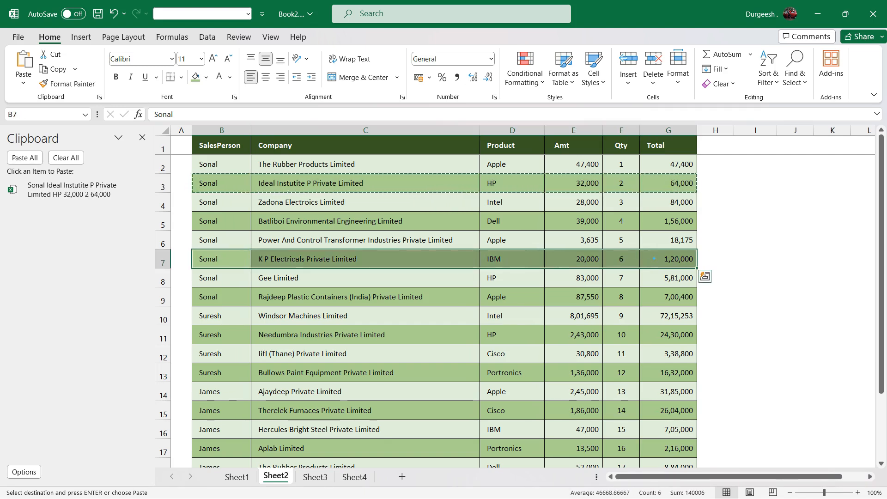
key(ctrl+c)
drag(217, 316, 644, 315)
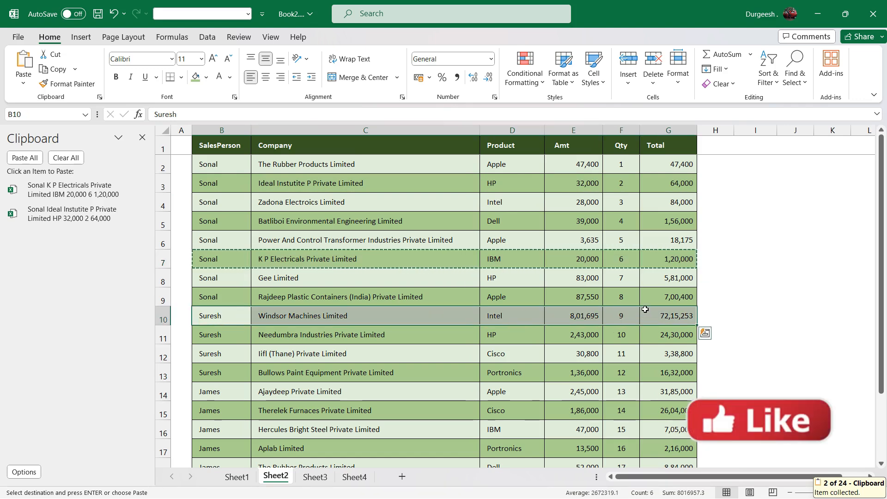
key(ctrl+c)
- Copy the Ajaydeep (B14:G14), Aplab Limited (B17:G17) and Deep Homes & Constructions (B21:G21) records separately to the Office Clipboard
drag(227, 392, 665, 392)
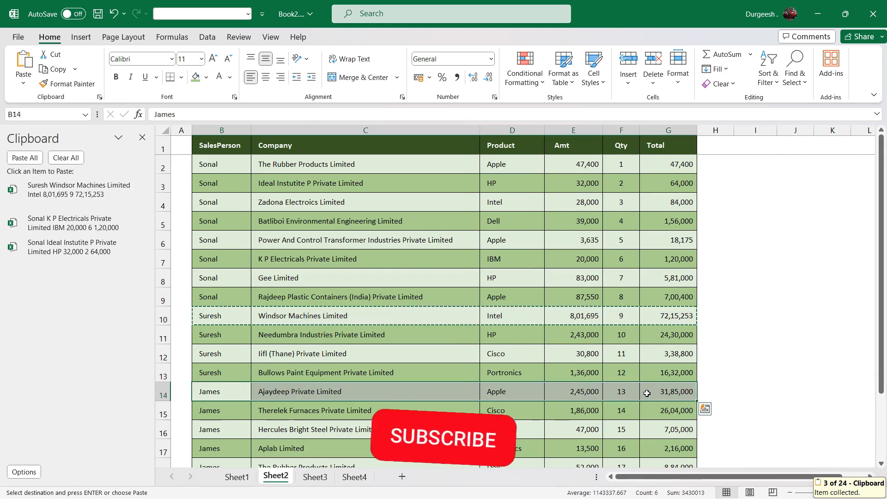
key(ctrl+c)
scroll(546, 306, down, 2)
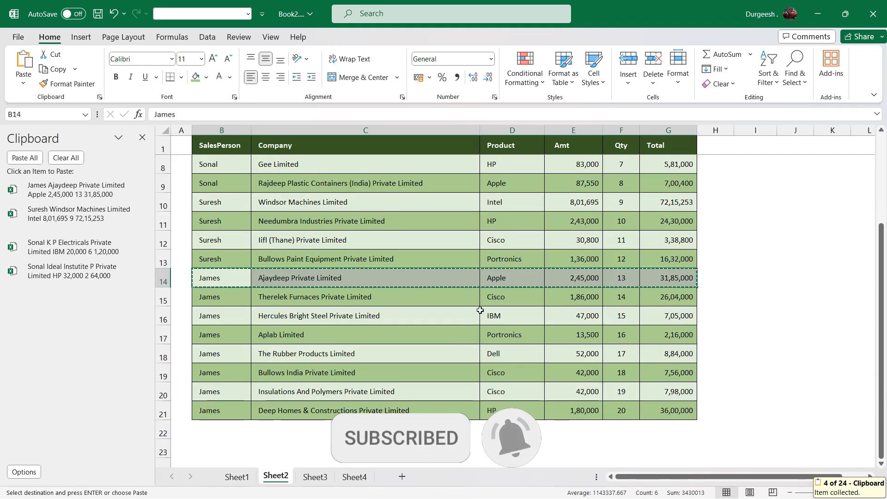
drag(234, 337, 652, 346)
key(ctrl+c)
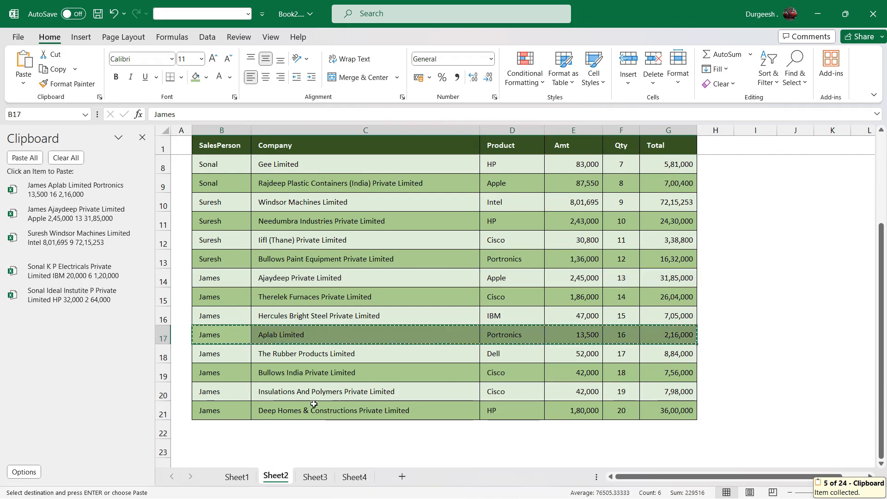
drag(208, 413, 651, 416)
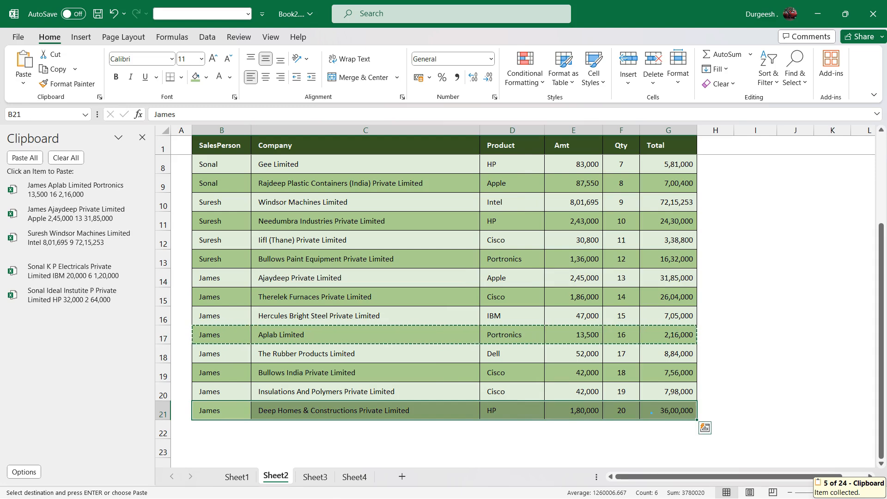
key(ctrl+c)
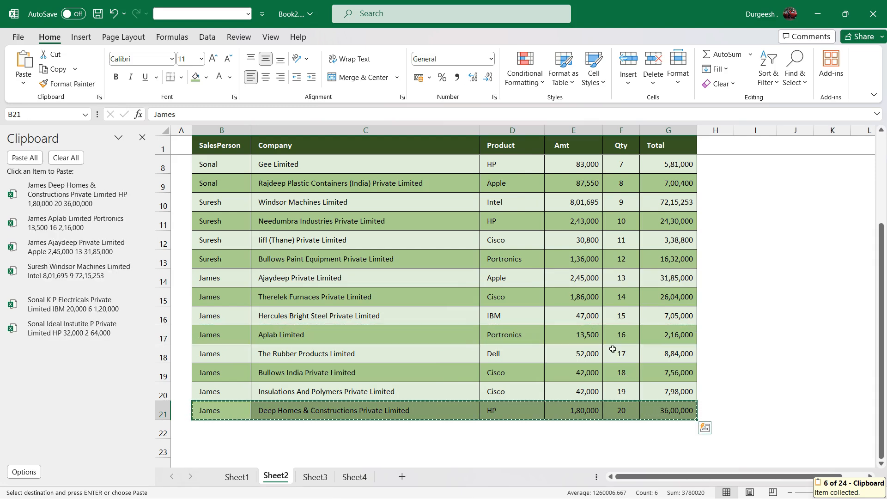
- Paste all the collected clipboard records together on Sheet4, starting at cell C2
click(354, 477)
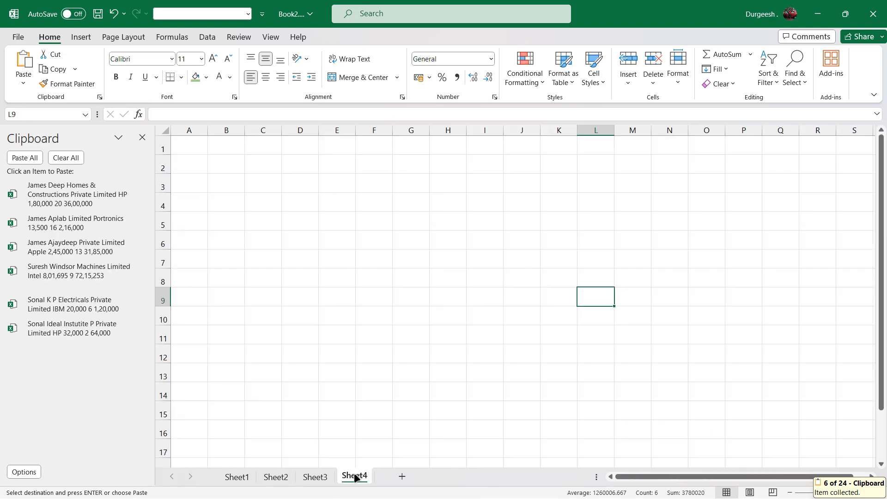
click(255, 166)
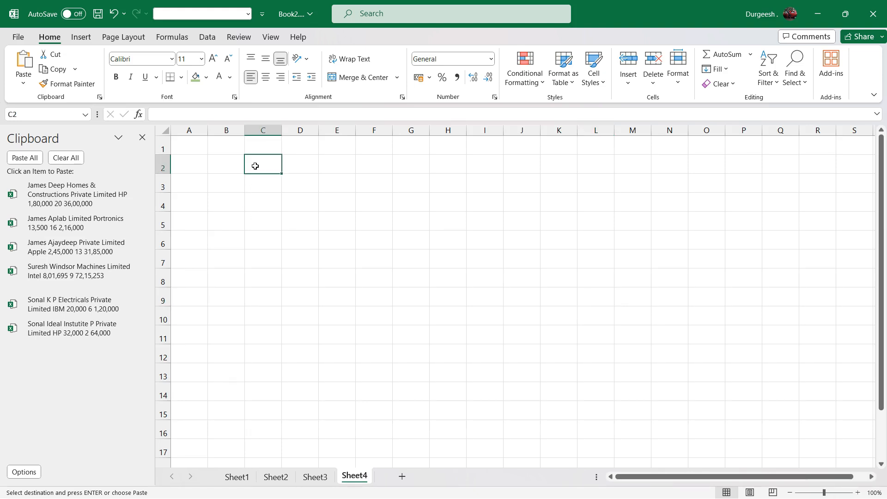
click(24, 157)
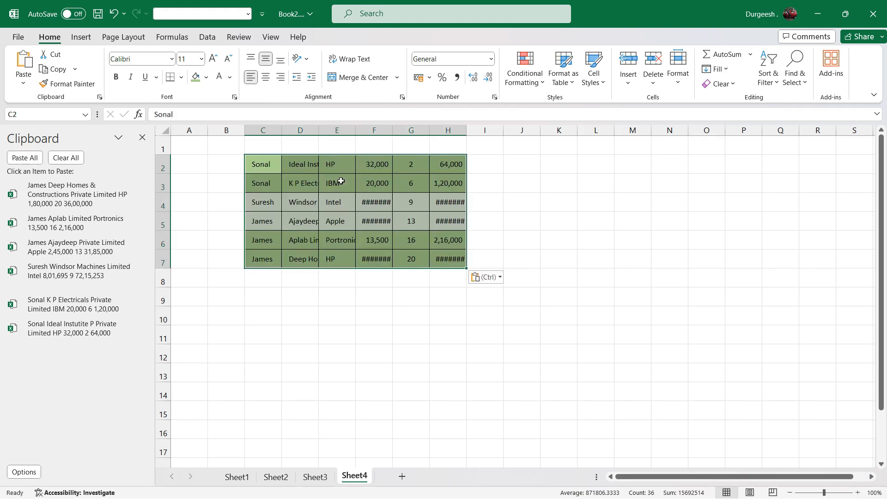
- Widen columns C through H on Sheet4 to one equal width so the amounts and totals fit, and deselect them
drag(318, 129, 366, 130)
drag(266, 130, 483, 129)
drag(402, 130, 443, 130)
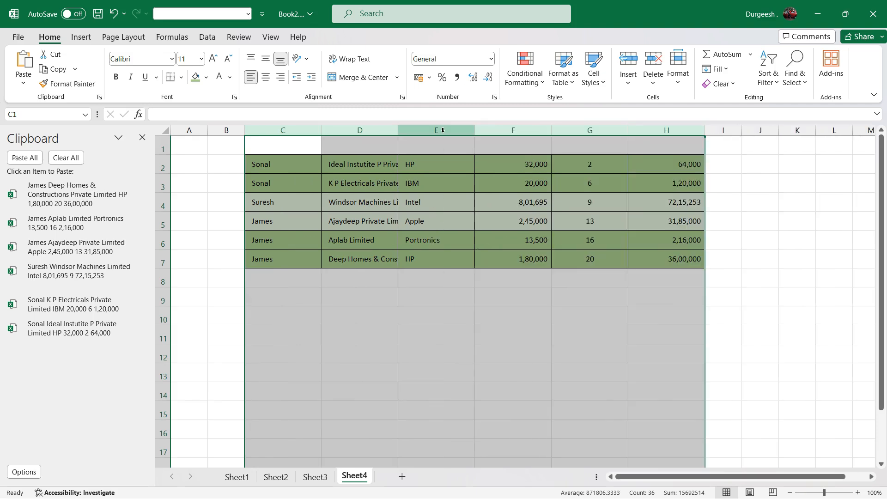
drag(472, 132, 531, 131)
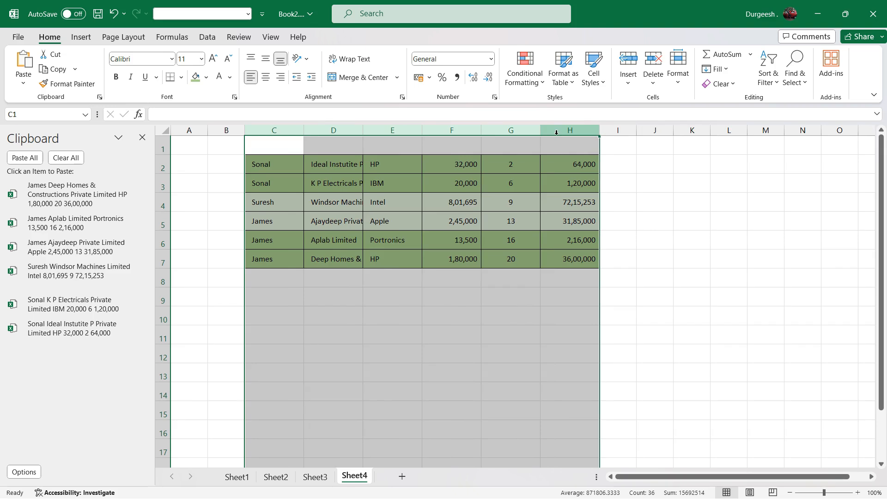
click(624, 250)
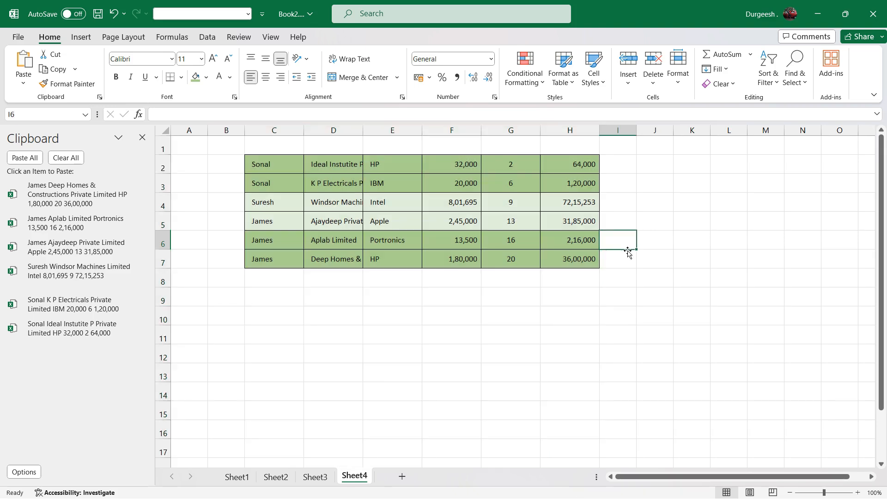